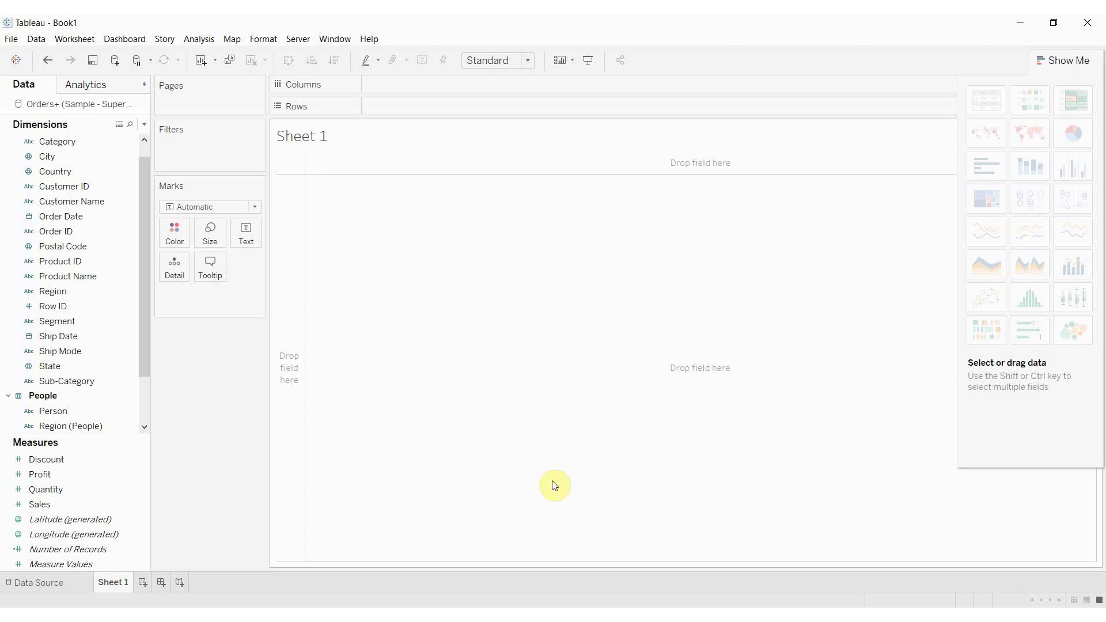
# - Begin creating a new set from the Sub-Category field
pyautogui.click(146, 127)
pyautogui.click(192, 337)
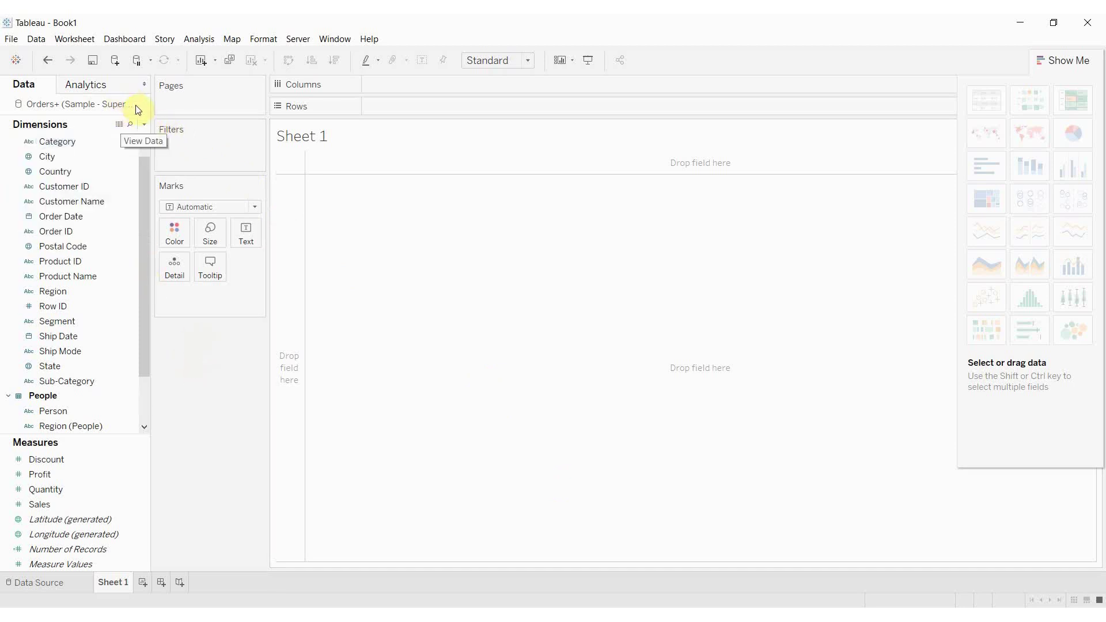
pyautogui.click(144, 124)
pyautogui.click(158, 287)
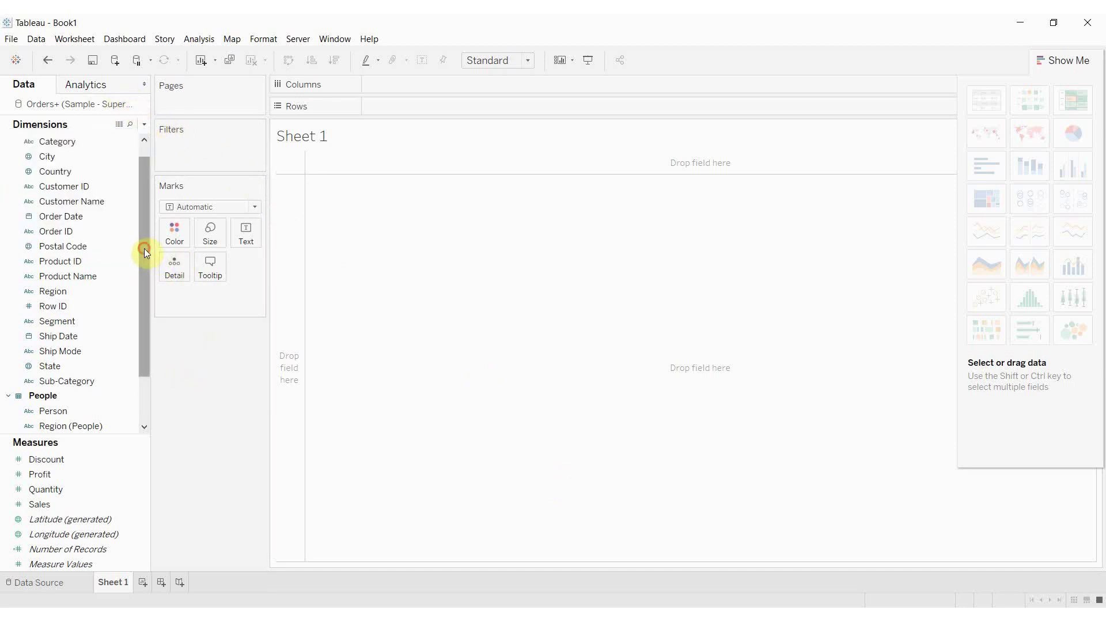
pyautogui.moveTo(144, 248)
pyautogui.mouseDown()
pyautogui.moveTo(144, 275)
pyautogui.moveTo(144, 234)
pyautogui.mouseUp()
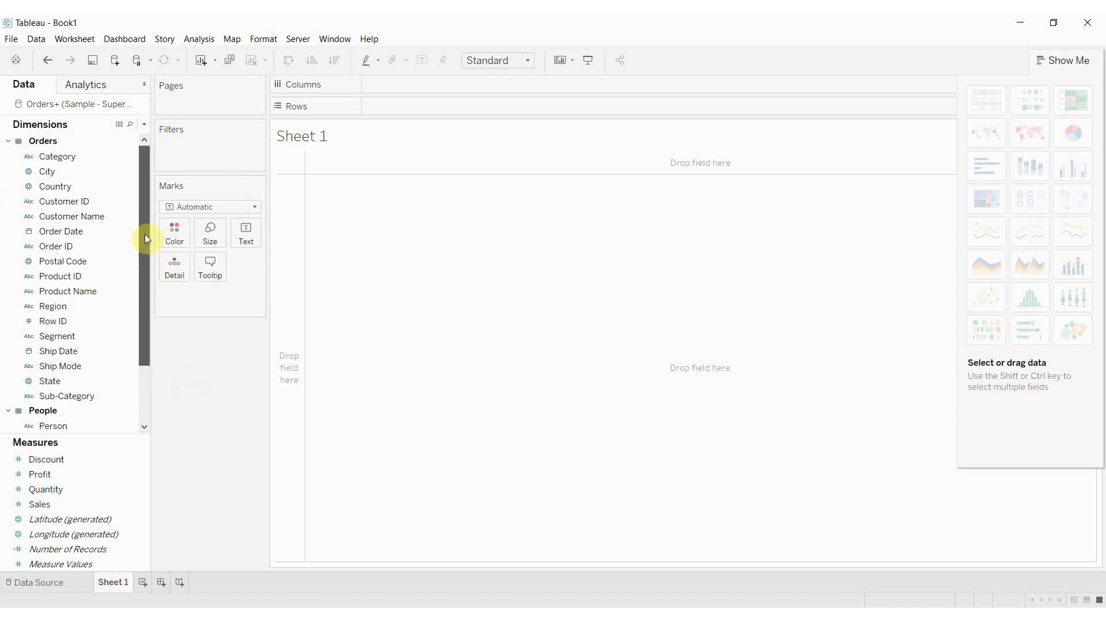
pyautogui.rightClick(88, 394)
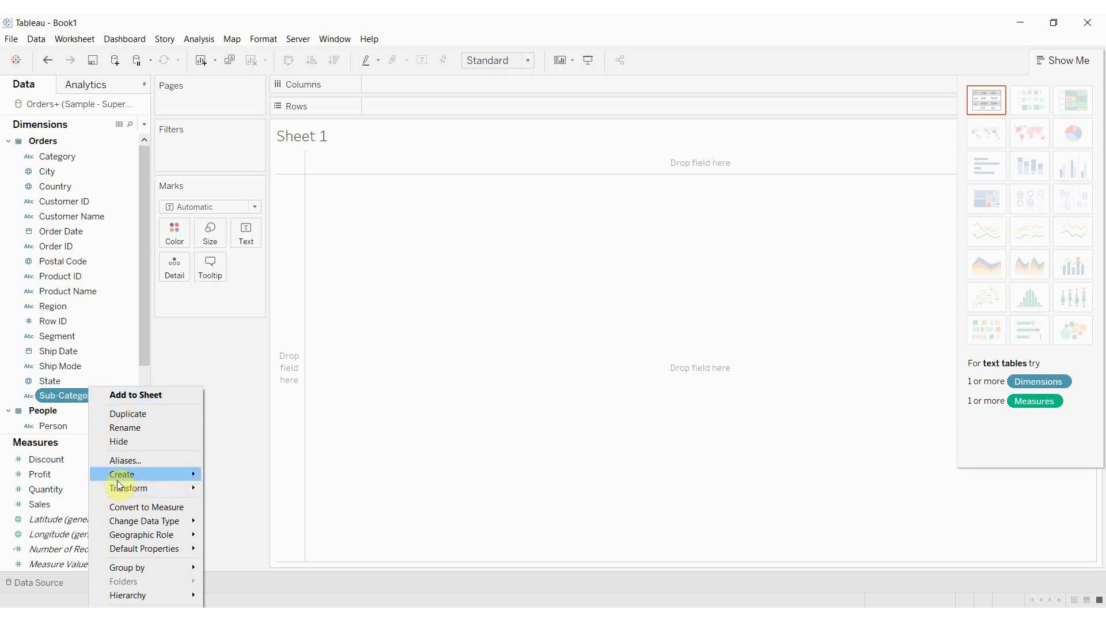
pyautogui.moveTo(120, 479)
pyautogui.click(230, 502)
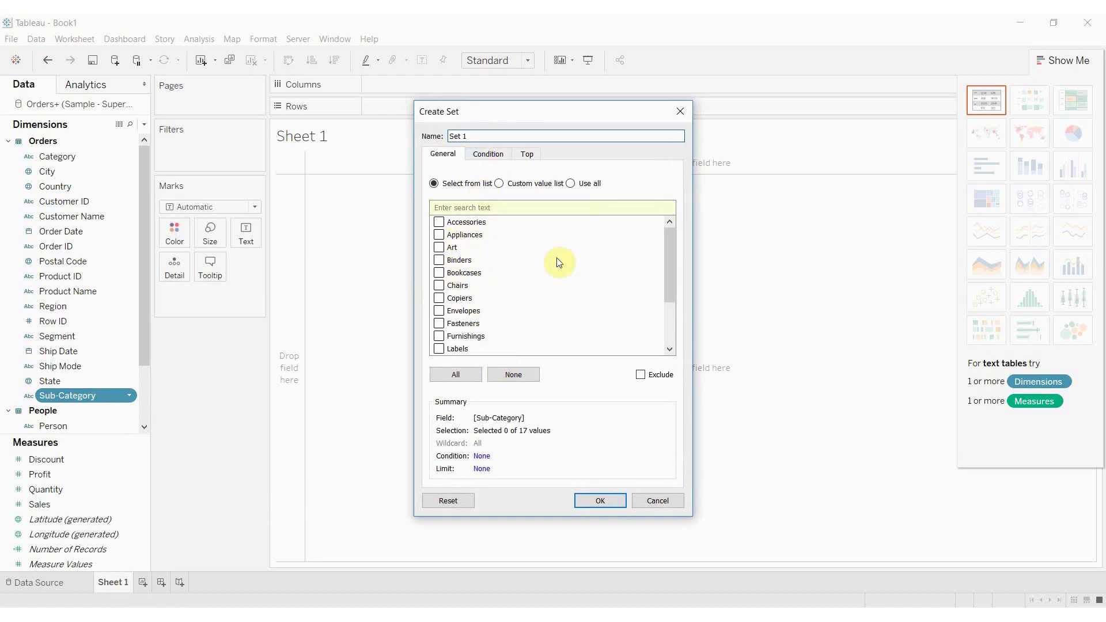
# - Include Accessories through Copiers (Accessories, Appliances, Art, Chairs, Copiers) in Set 1 and confirm it
pyautogui.click(439, 222)
pyautogui.click(439, 234)
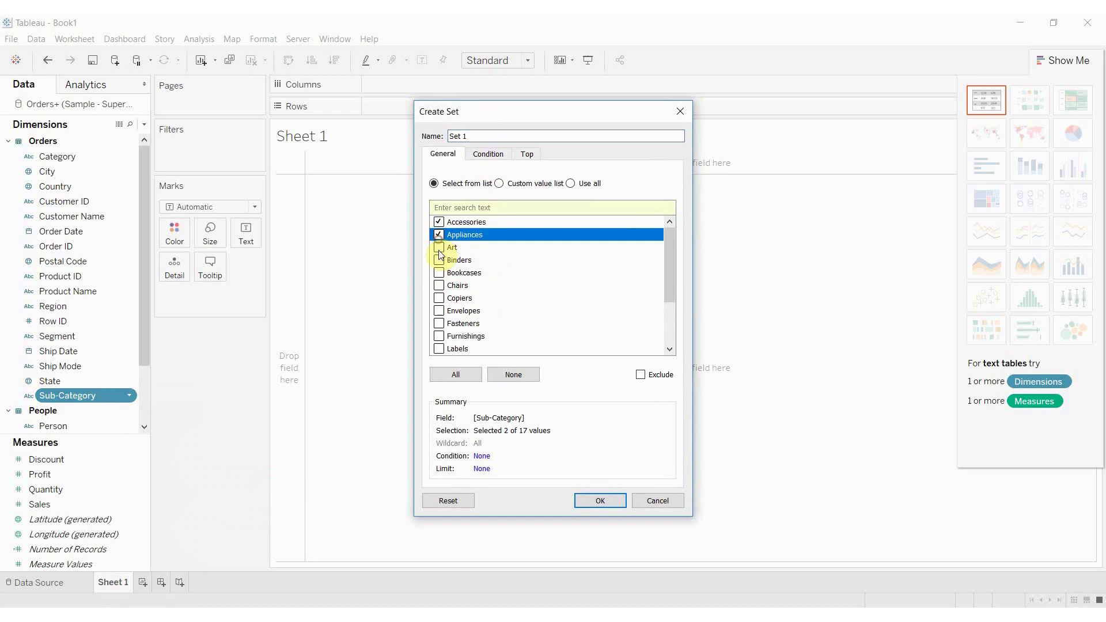
pyautogui.click(439, 248)
pyautogui.click(439, 285)
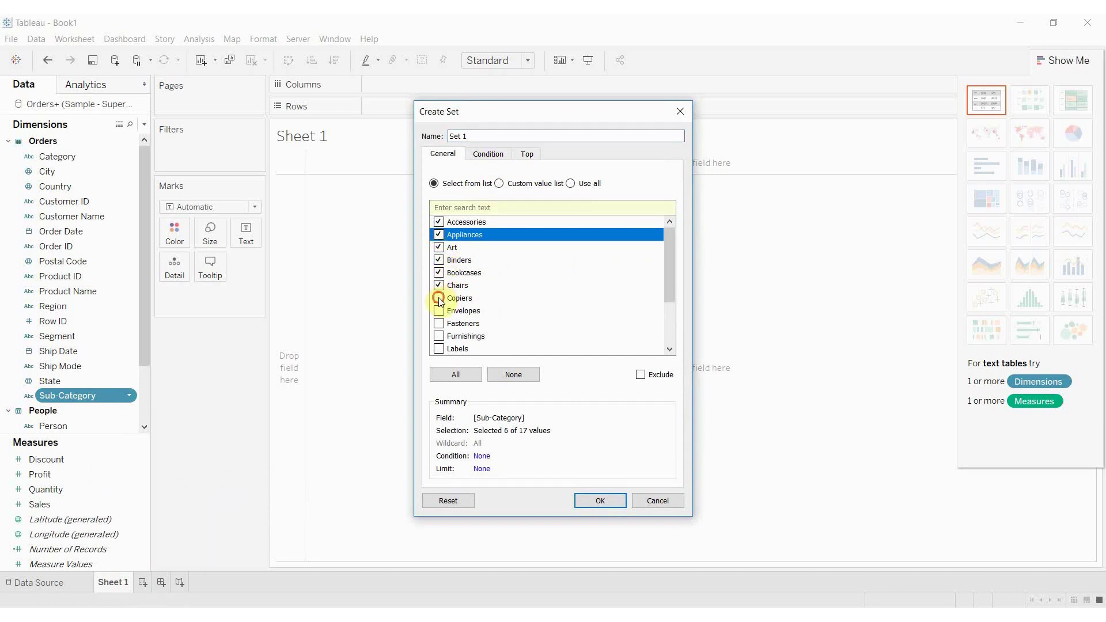
pyautogui.click(439, 298)
pyautogui.click(604, 501)
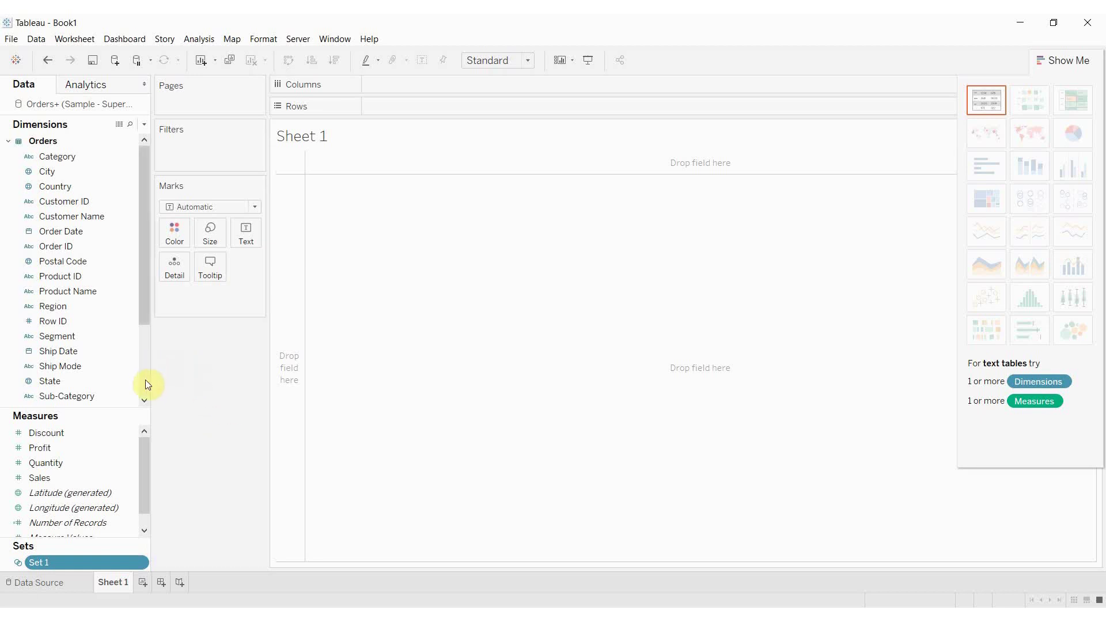
# - Plot SUM(Sales) against Order Date years on Sheet 1
pyautogui.scroll(-3, 146, 385)
pyautogui.click(122, 336)
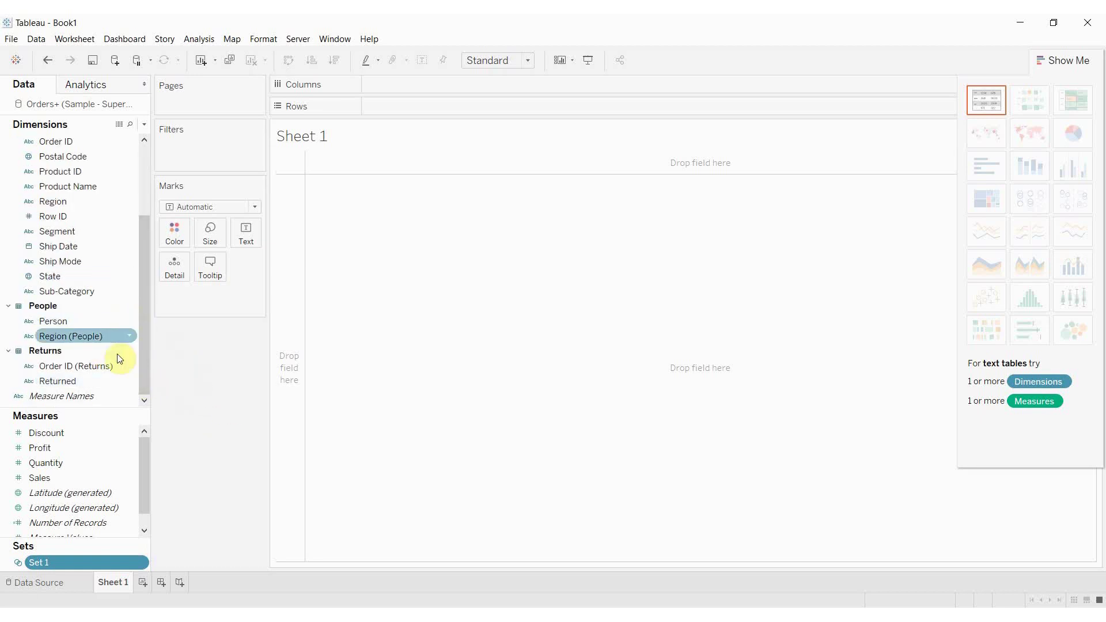
pyautogui.scroll(3, 92, 306)
pyautogui.click(83, 235)
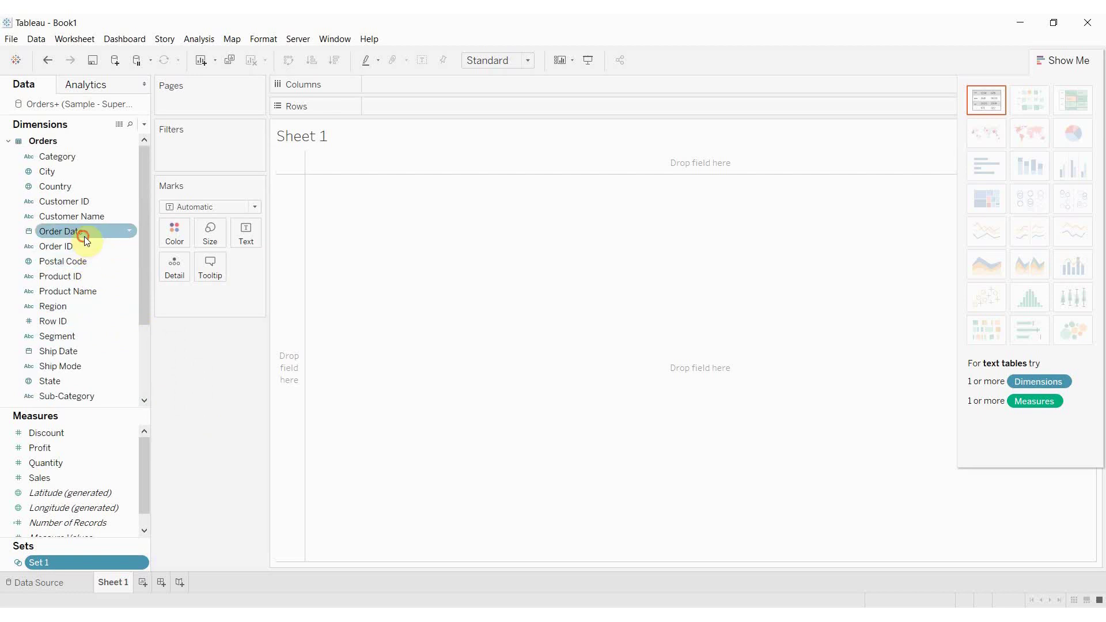
pyautogui.moveTo(83, 237); pyautogui.dragTo(416, 86)
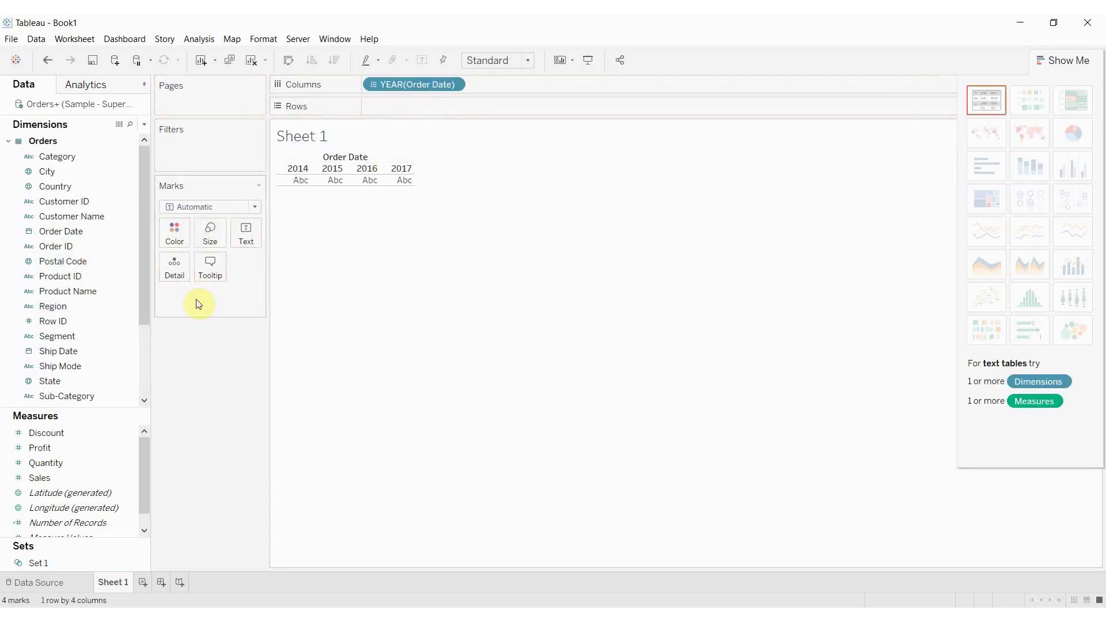
pyautogui.moveTo(58, 478); pyautogui.dragTo(408, 106)
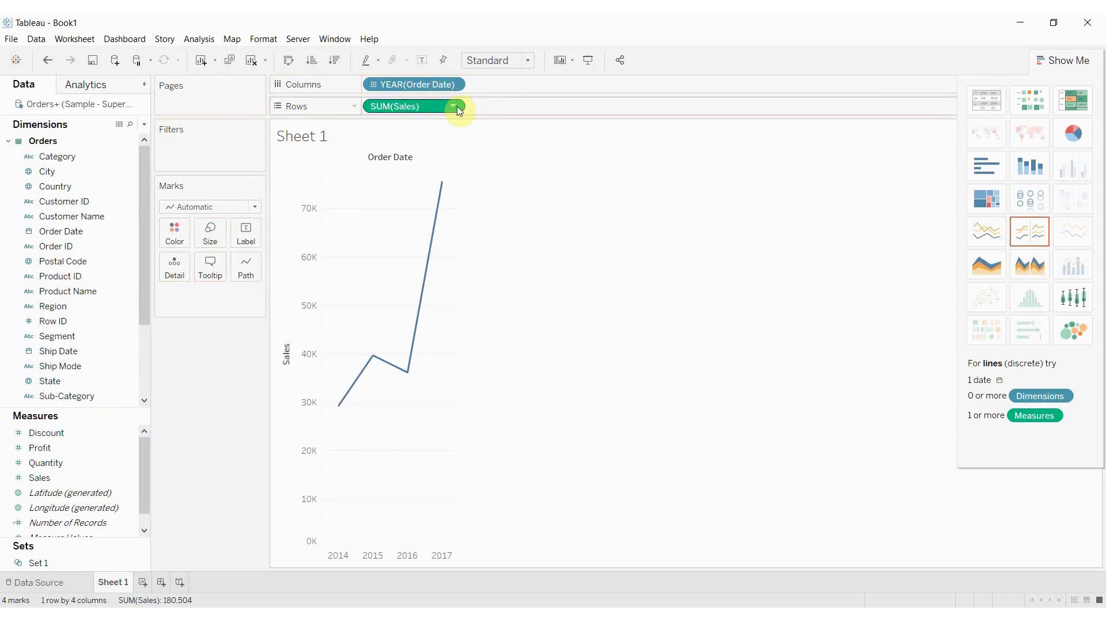
# - Drill the dates down to months, remove the quarter level, and switch marks to Bar
pyautogui.click(374, 84)
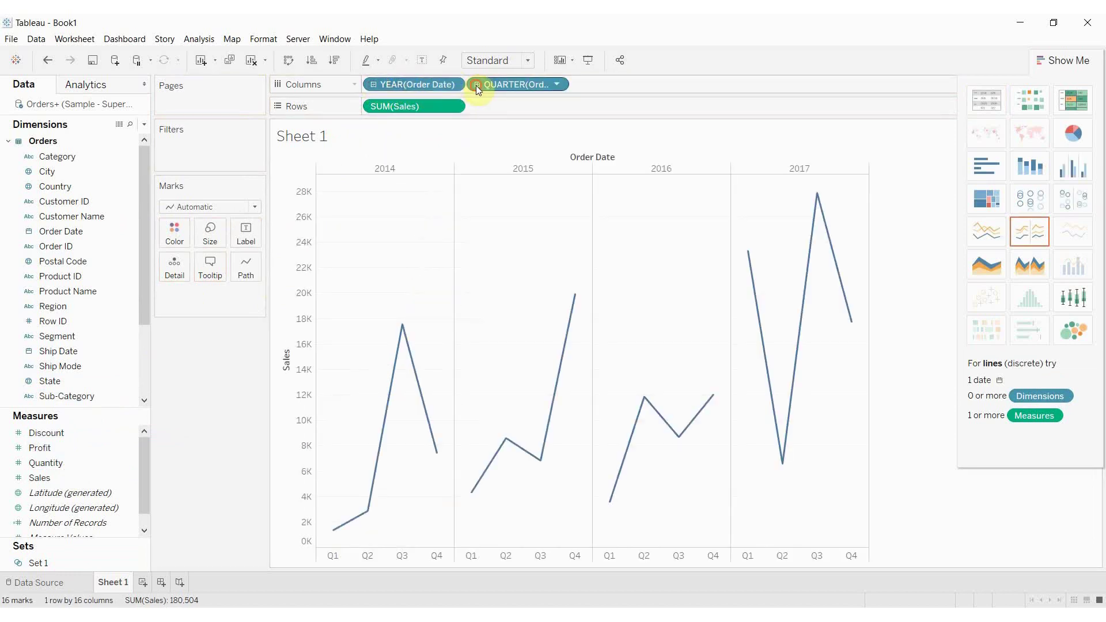
pyautogui.click(476, 86)
pyautogui.moveTo(503, 86); pyautogui.dragTo(148, 162)
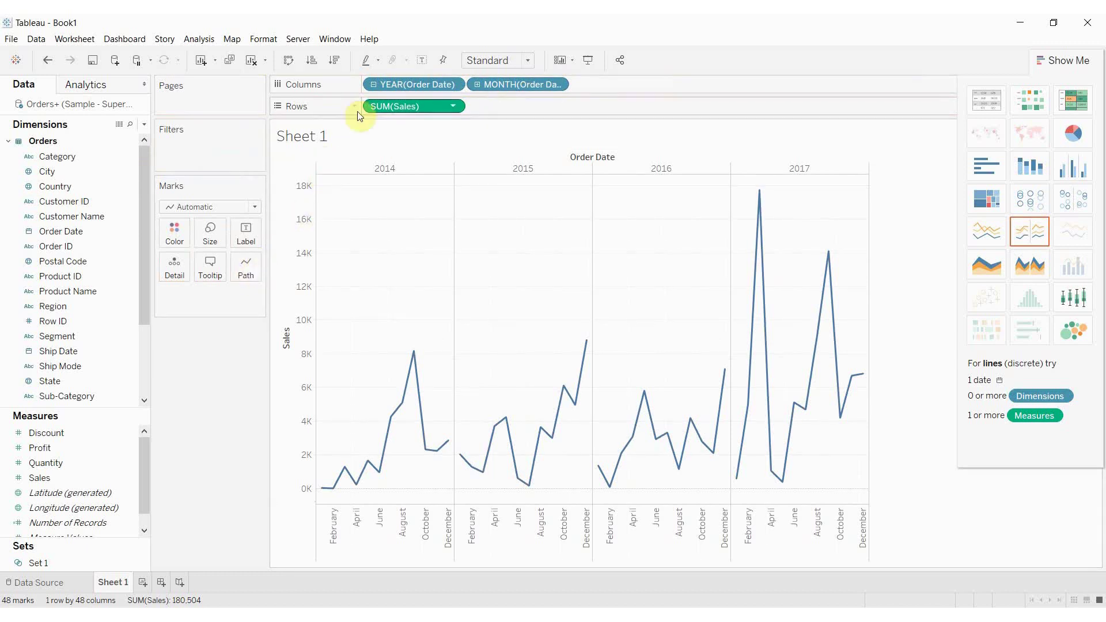
pyautogui.click(212, 207)
pyautogui.click(200, 238)
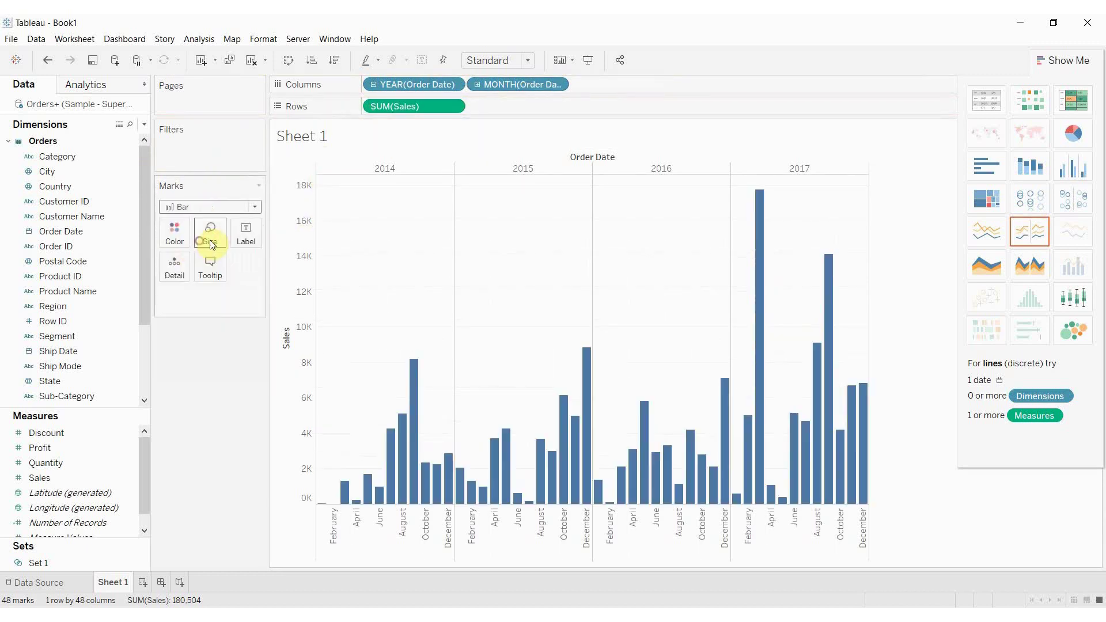
pyautogui.moveTo(369, 492)
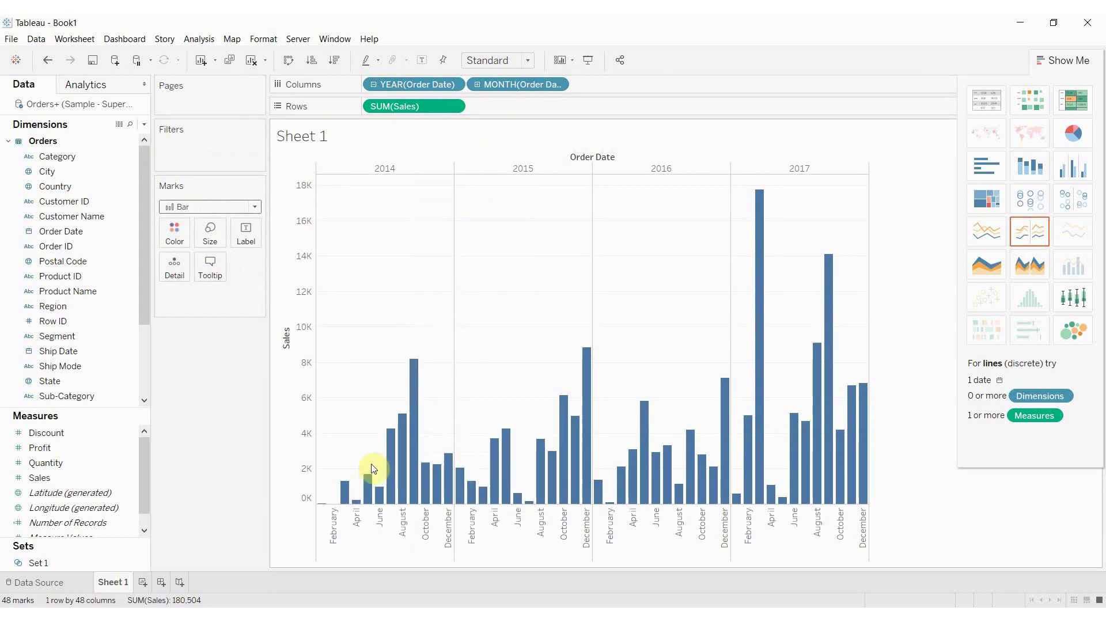
pyautogui.moveTo(464, 484)
pyautogui.moveTo(508, 503)
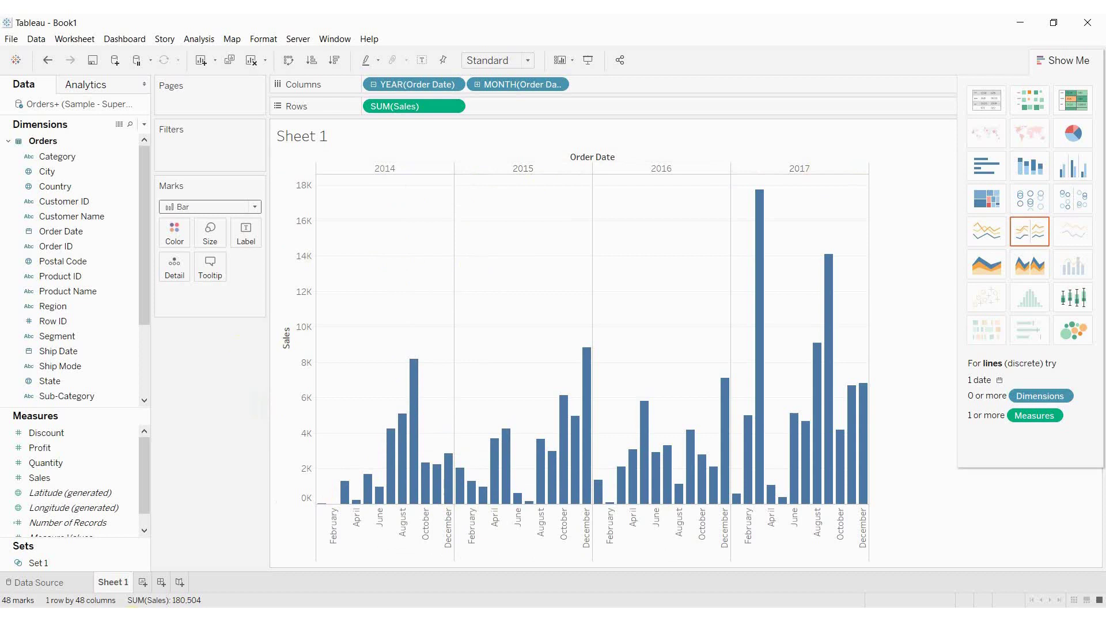
# - On a new Sheet 2, chart SUM(Quantity) by Region as horizontal bars
pyautogui.click(143, 583)
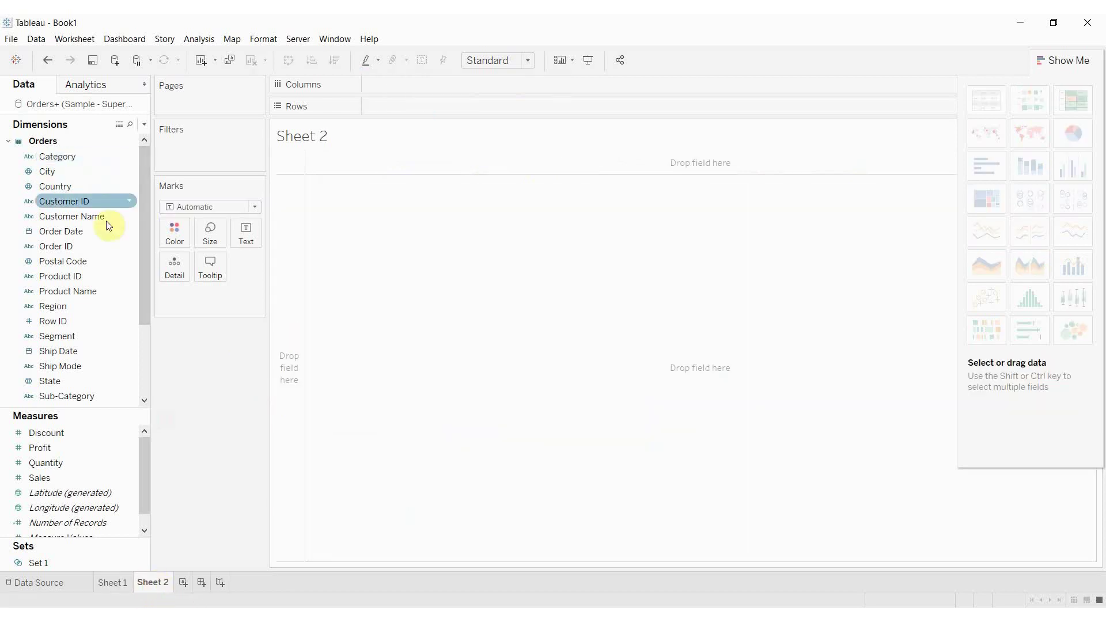
pyautogui.click(75, 309)
pyautogui.moveTo(75, 308); pyautogui.dragTo(395, 111)
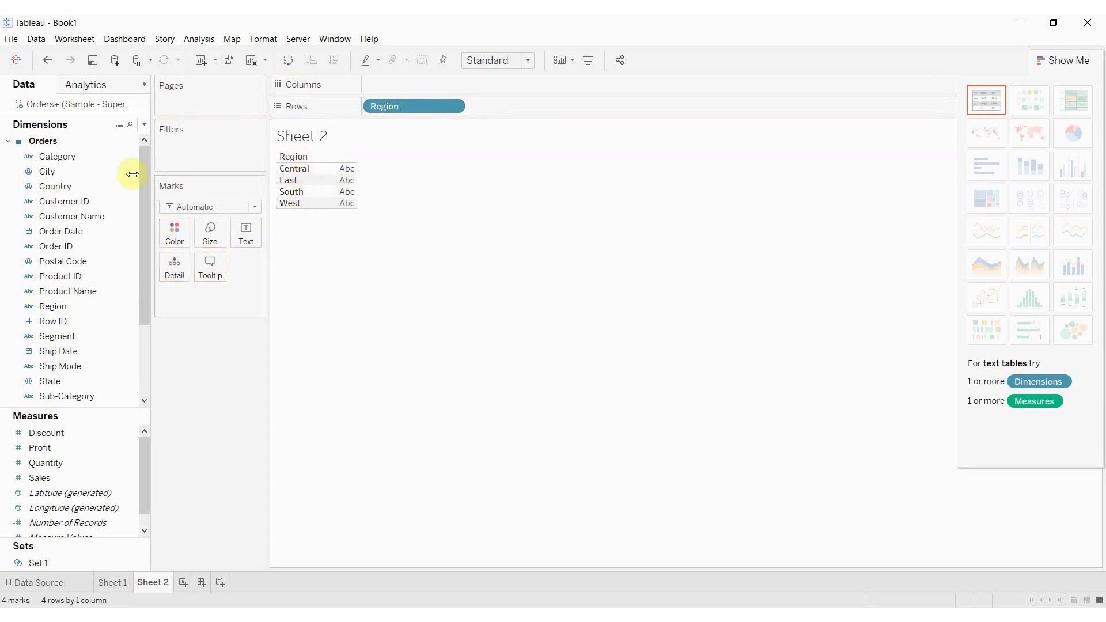
pyautogui.moveTo(61, 461); pyautogui.dragTo(428, 85)
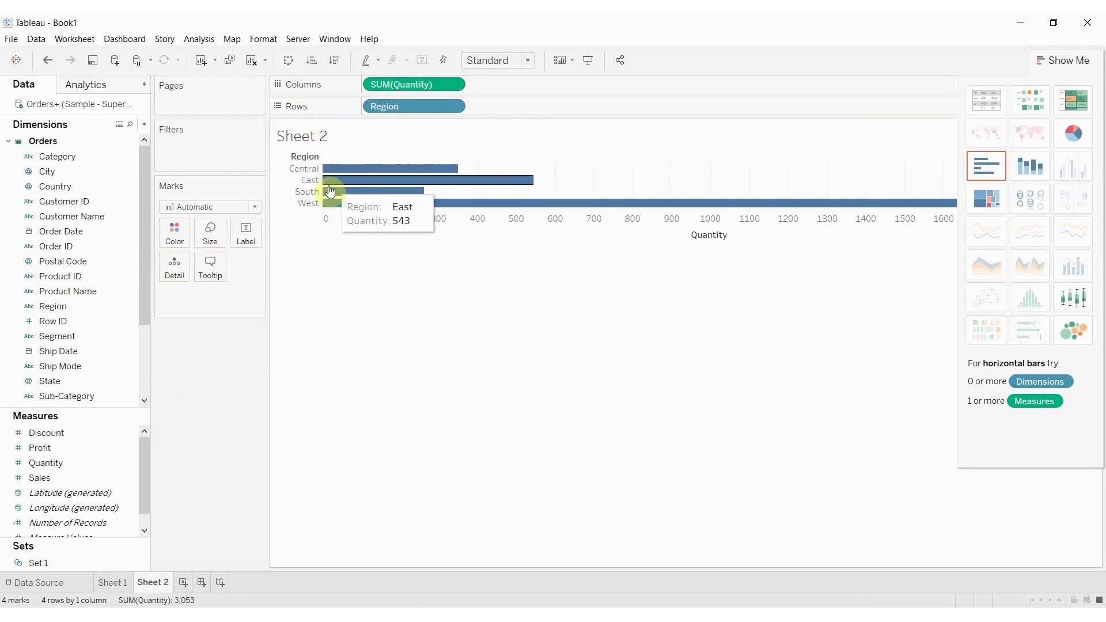
# - Create an empty set from Region named 'Region Set'
pyautogui.rightClick(75, 306)
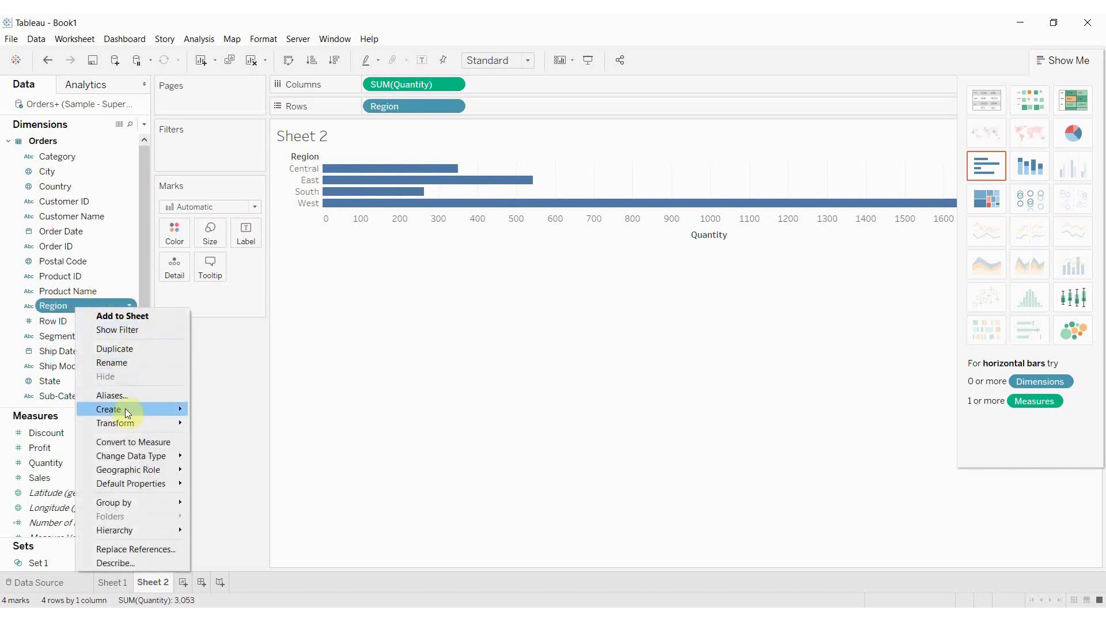
pyautogui.moveTo(126, 409)
pyautogui.click(219, 438)
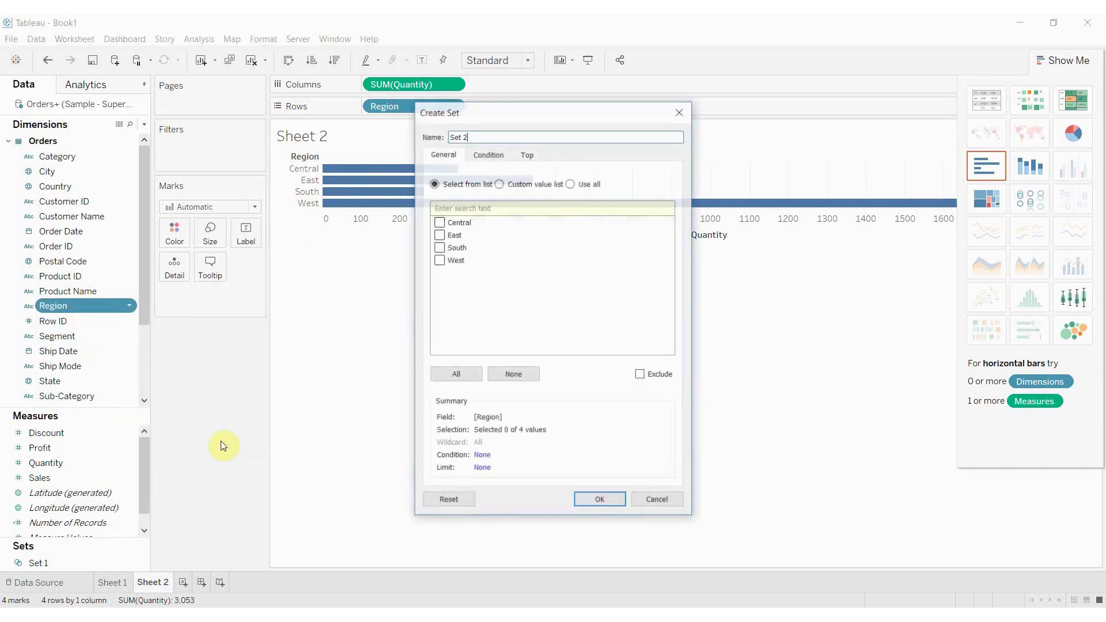
pyautogui.doubleClick(505, 136)
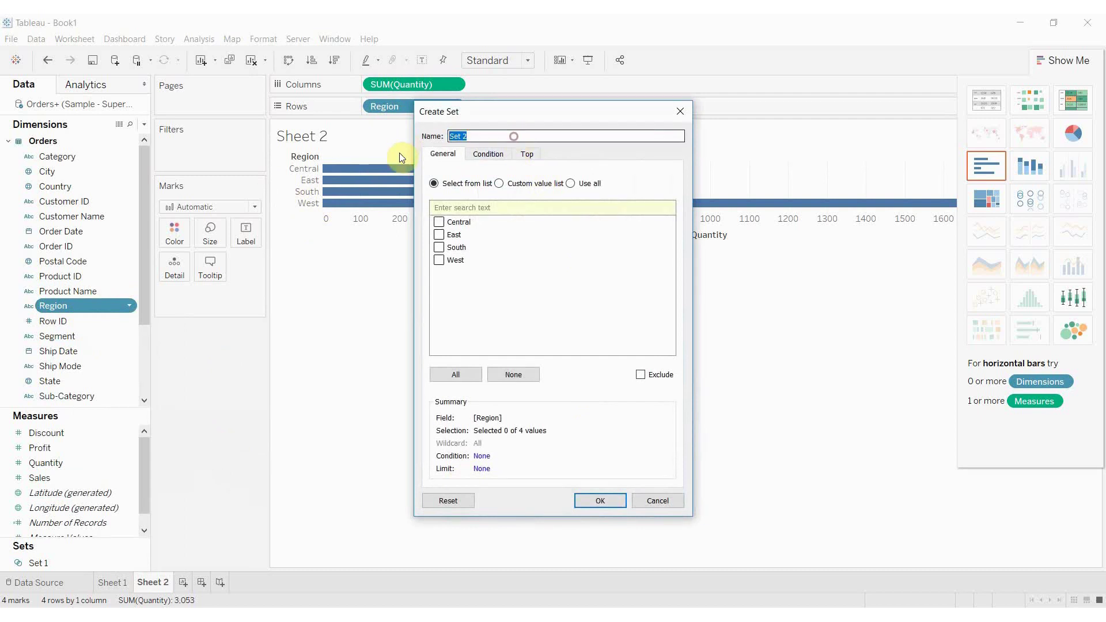
pyautogui.write('Region Set')
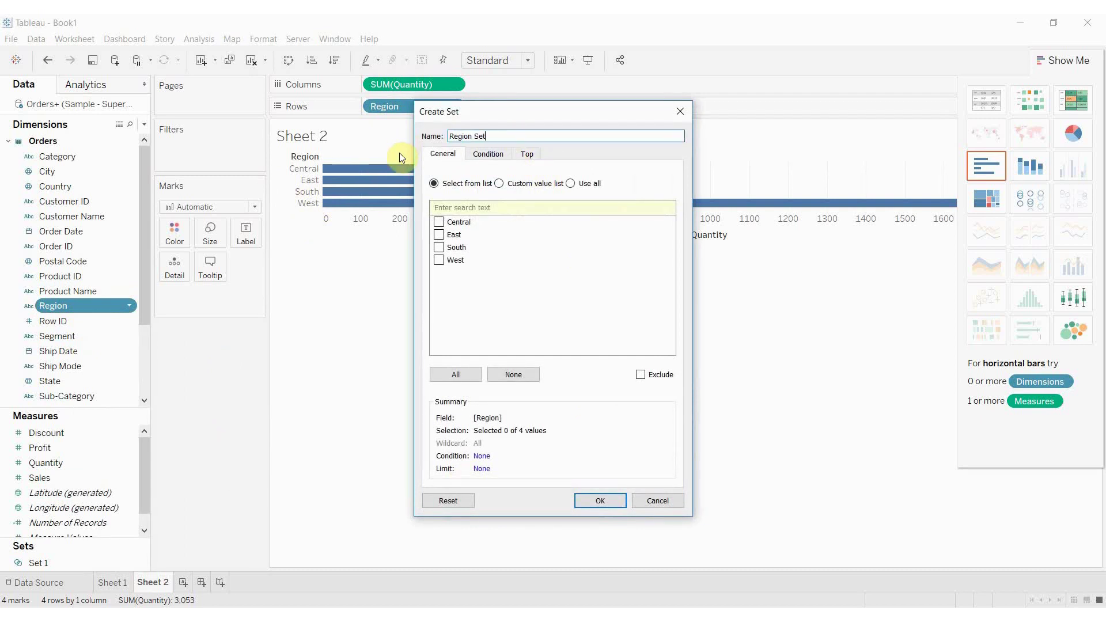
pyautogui.click(602, 503)
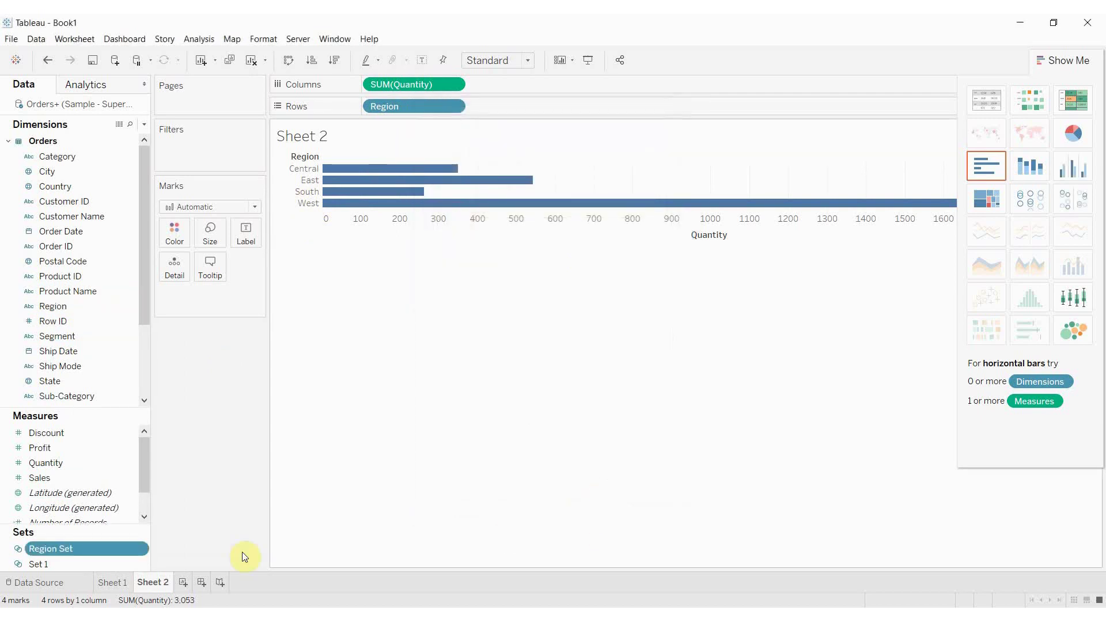
# - On a new dashboard, place and enlarge the Sheet 1 monthly sales chart
pyautogui.click(191, 583)
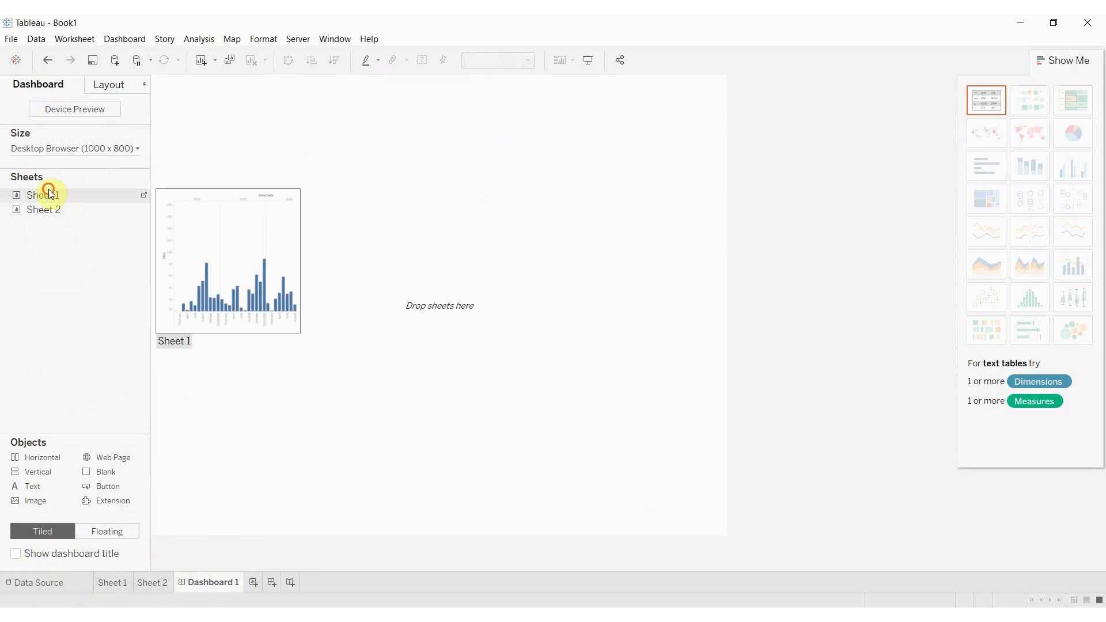
pyautogui.moveTo(58, 212)
pyautogui.moveTo(54, 196); pyautogui.dragTo(386, 233)
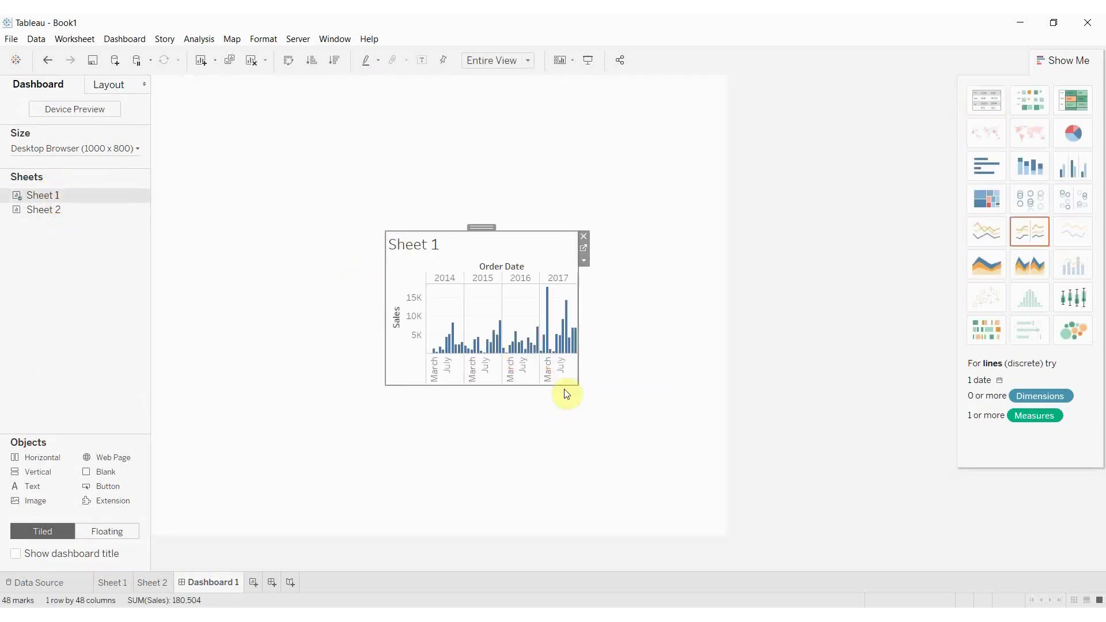
pyautogui.moveTo(578, 384); pyautogui.dragTo(718, 532)
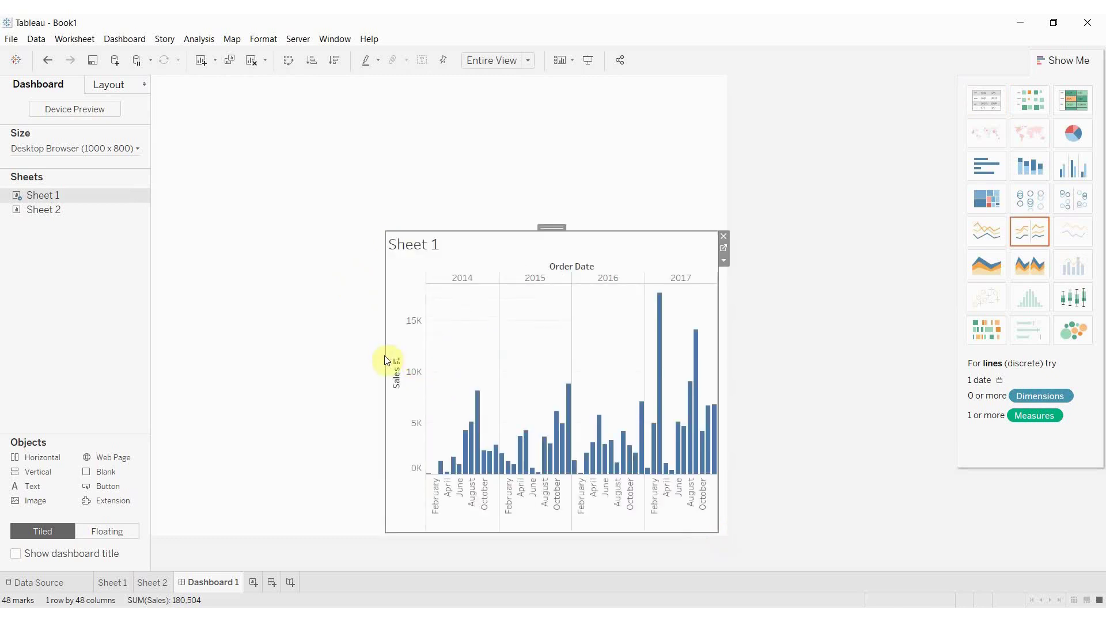
pyautogui.moveTo(386, 354); pyautogui.dragTo(160, 359)
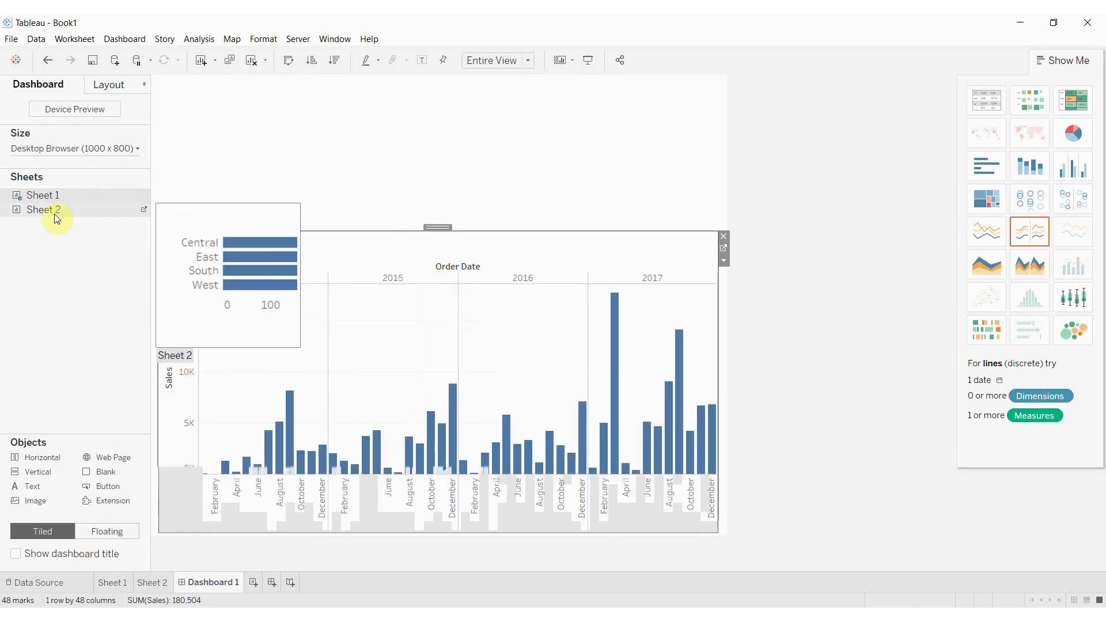
# - Add the Sheet 2 region quantity chart above the sales chart and widen it
pyautogui.moveTo(55, 211); pyautogui.dragTo(168, 90)
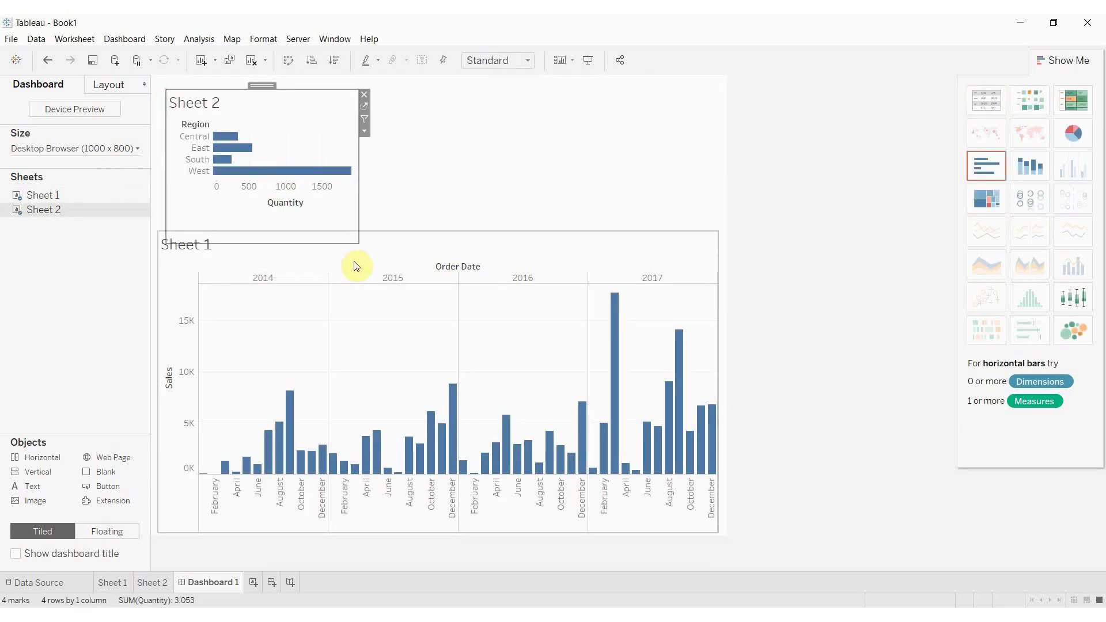
pyautogui.moveTo(353, 242); pyautogui.dragTo(712, 226)
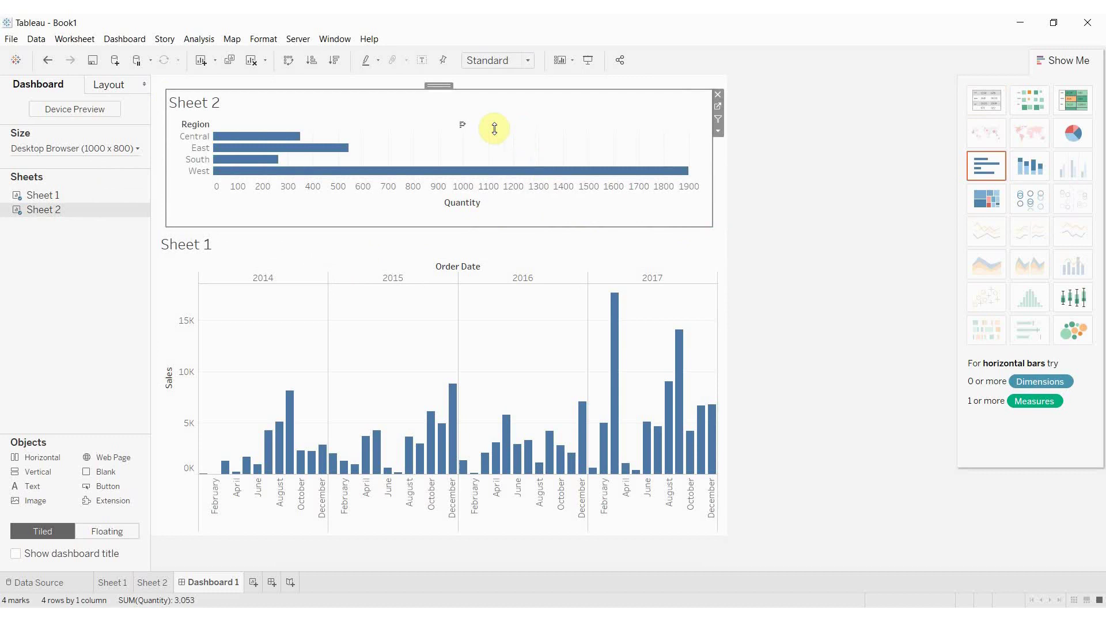
pyautogui.moveTo(257, 139)
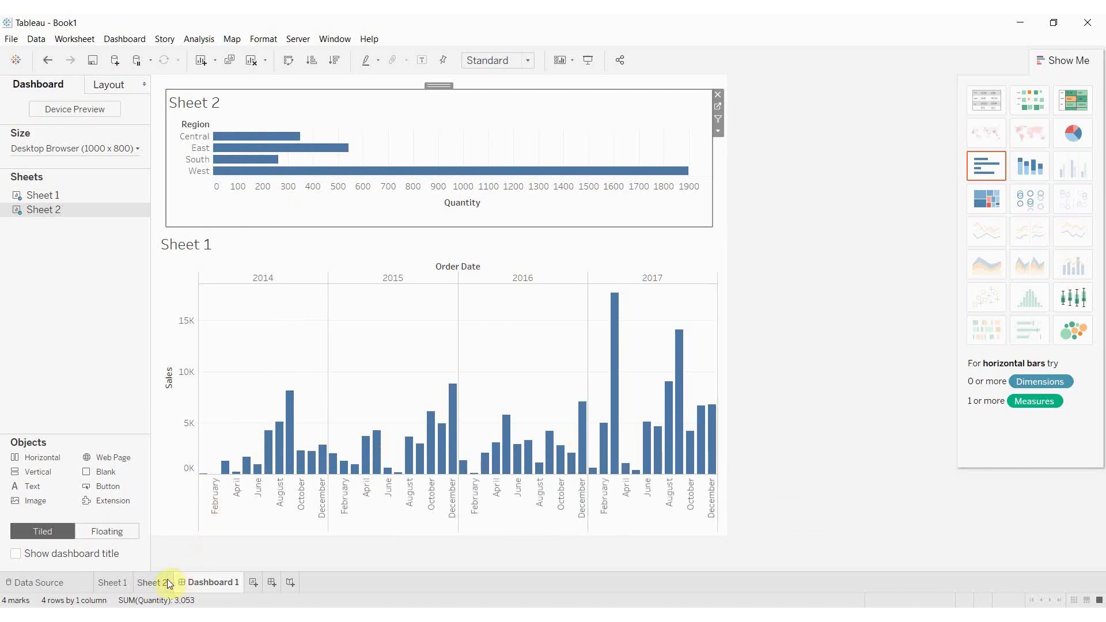
# - Colour Sheet 1's monthly sales bars by IN/OUT of Region Set, then return to Dashboard 1
pyautogui.click(152, 583)
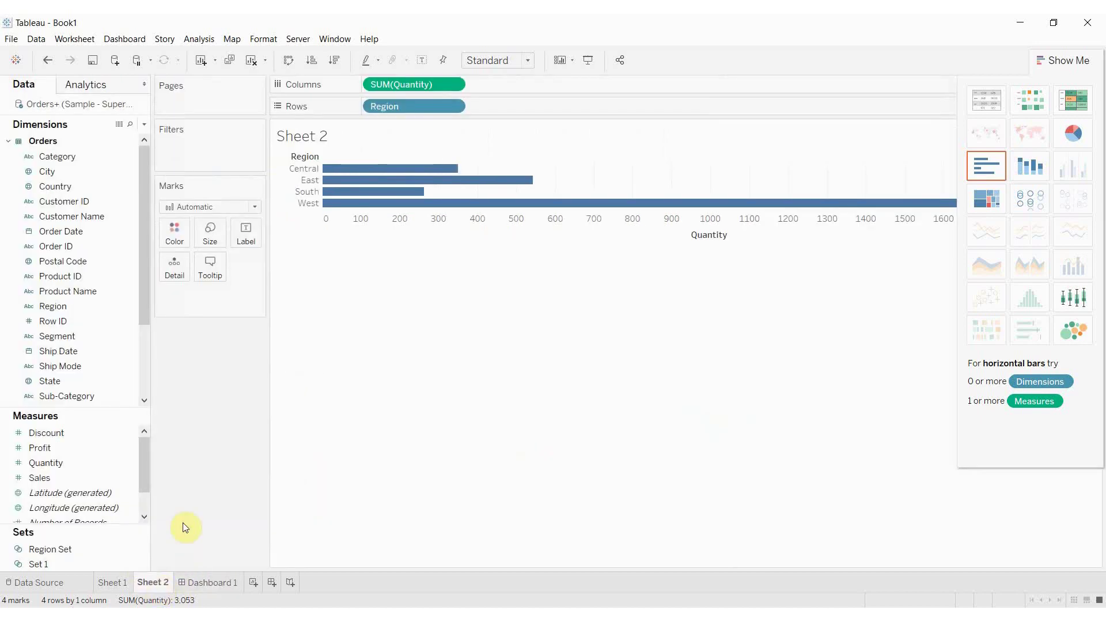
pyautogui.click(115, 583)
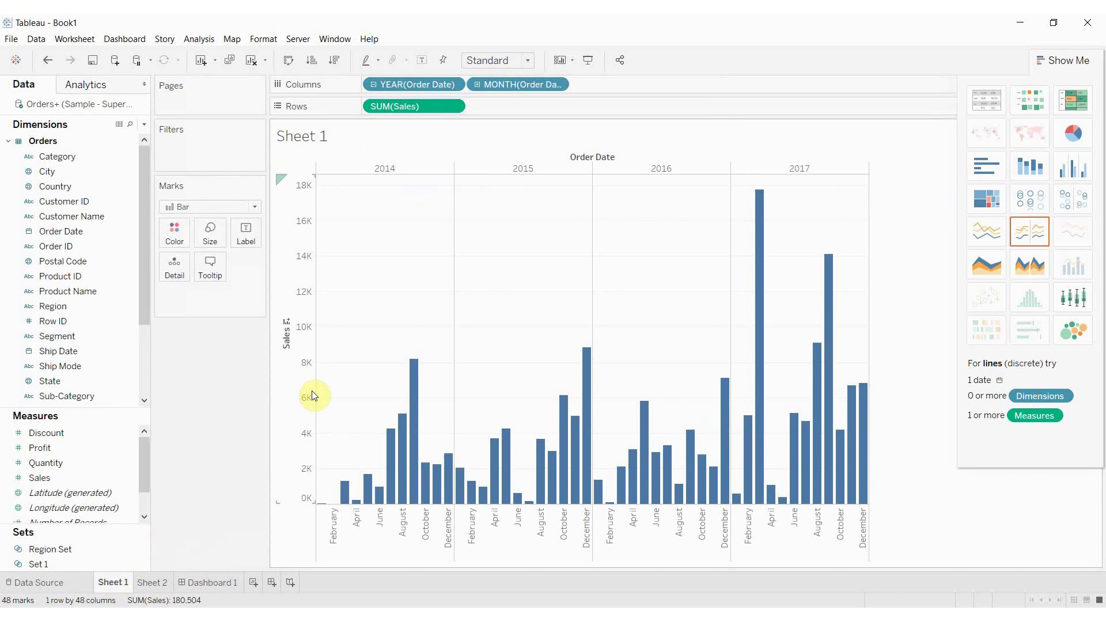
pyautogui.click(72, 550)
pyautogui.moveTo(88, 546); pyautogui.dragTo(186, 238)
pyautogui.click(247, 294)
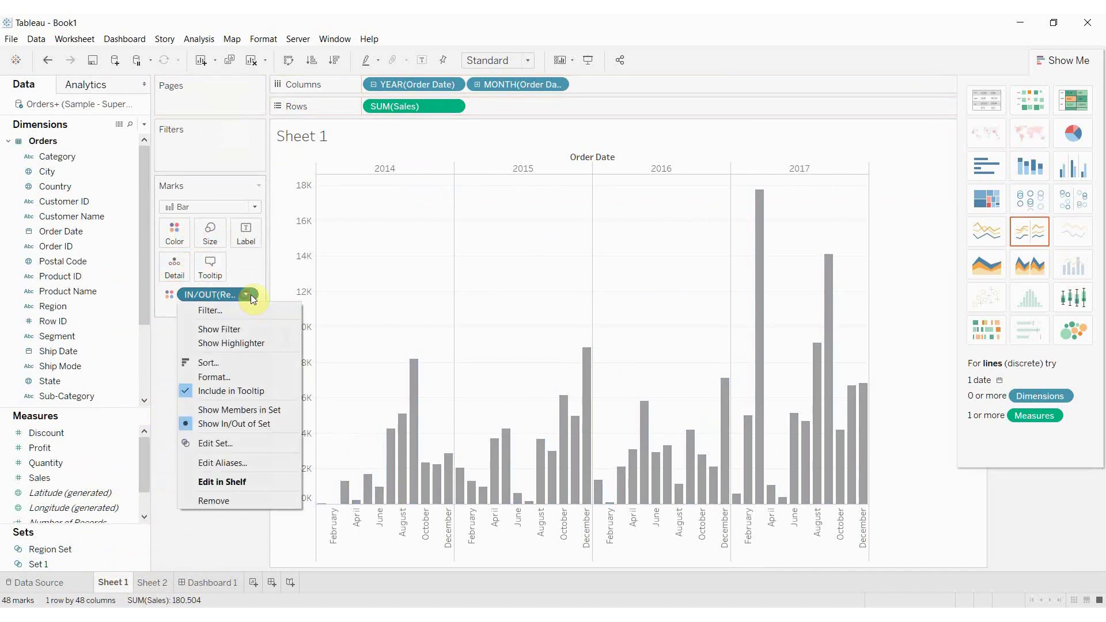
pyautogui.click(161, 314)
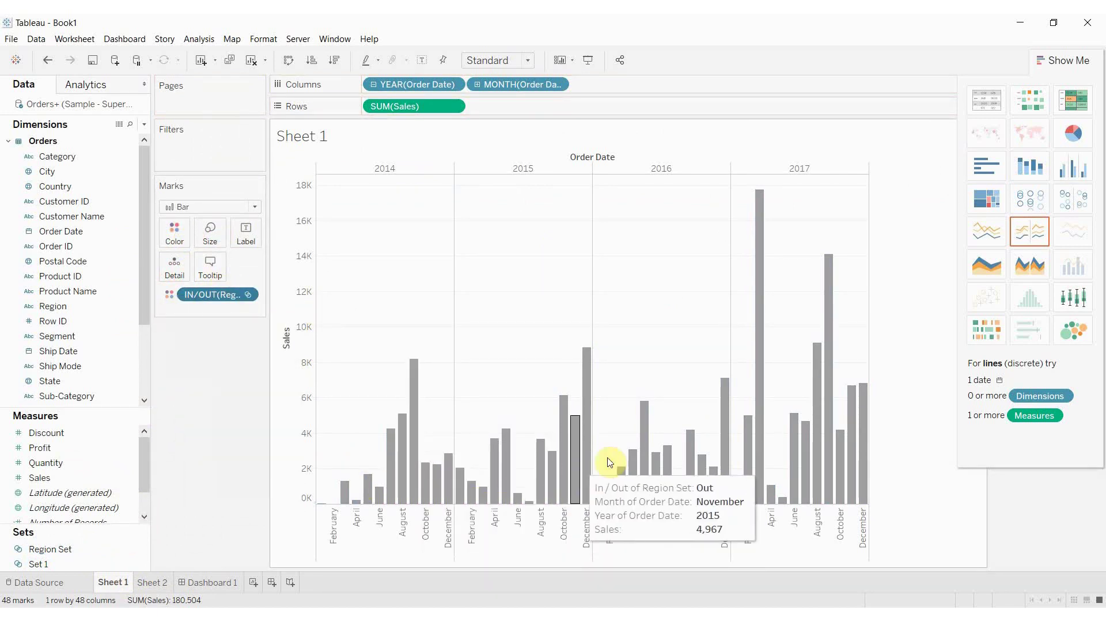
pyautogui.click(161, 583)
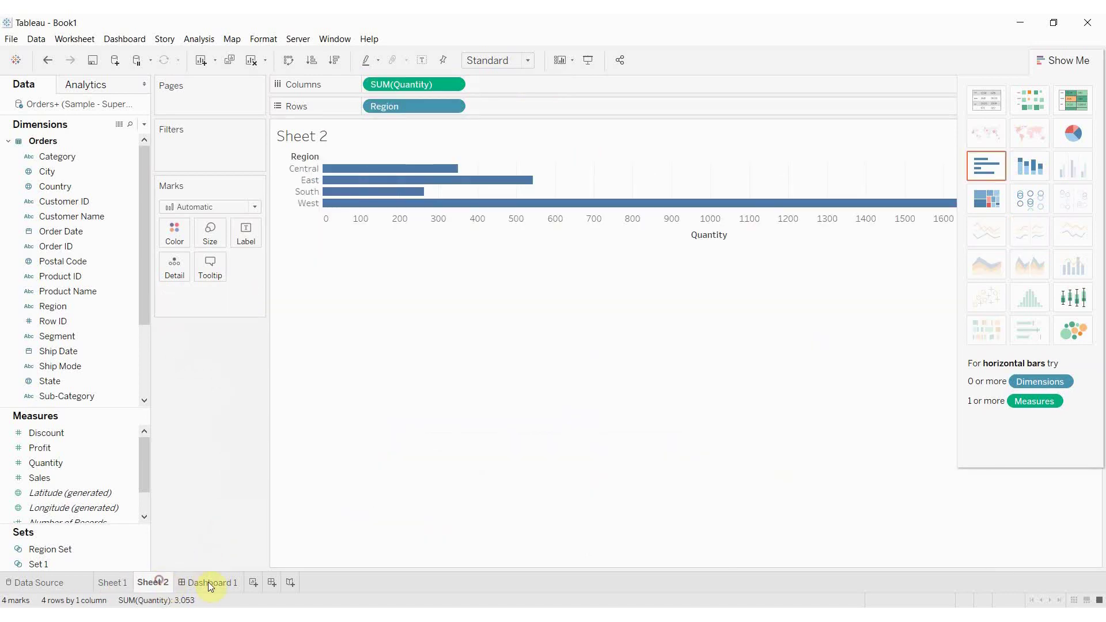
pyautogui.click(208, 583)
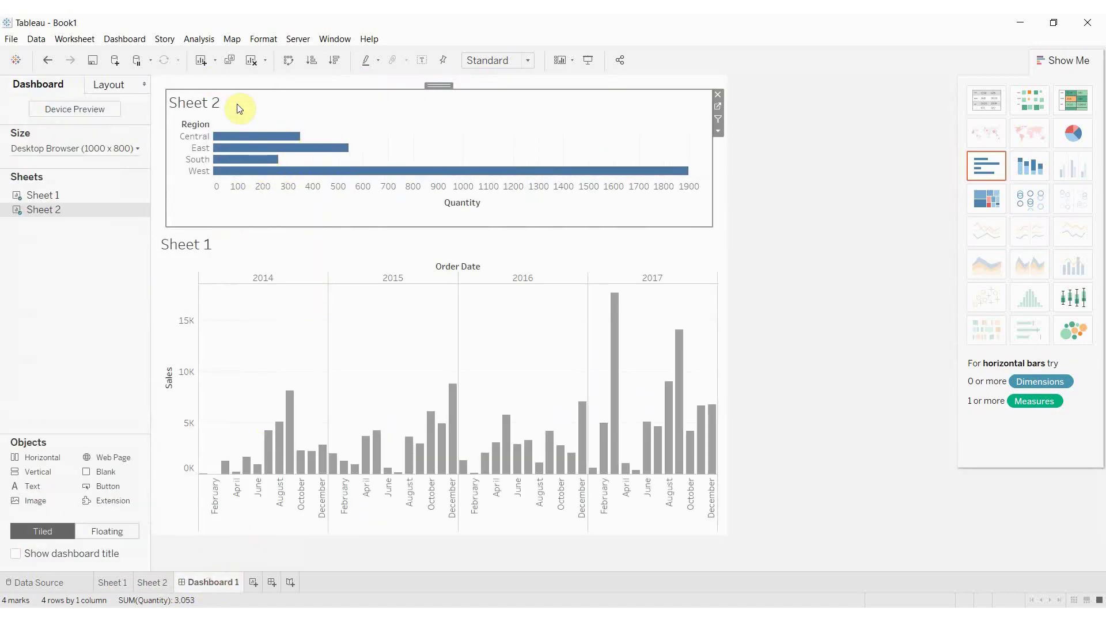
# - Add a new Change Set Values action to Dashboard 1's actions
pyautogui.click(257, 109)
pyautogui.click(112, 38)
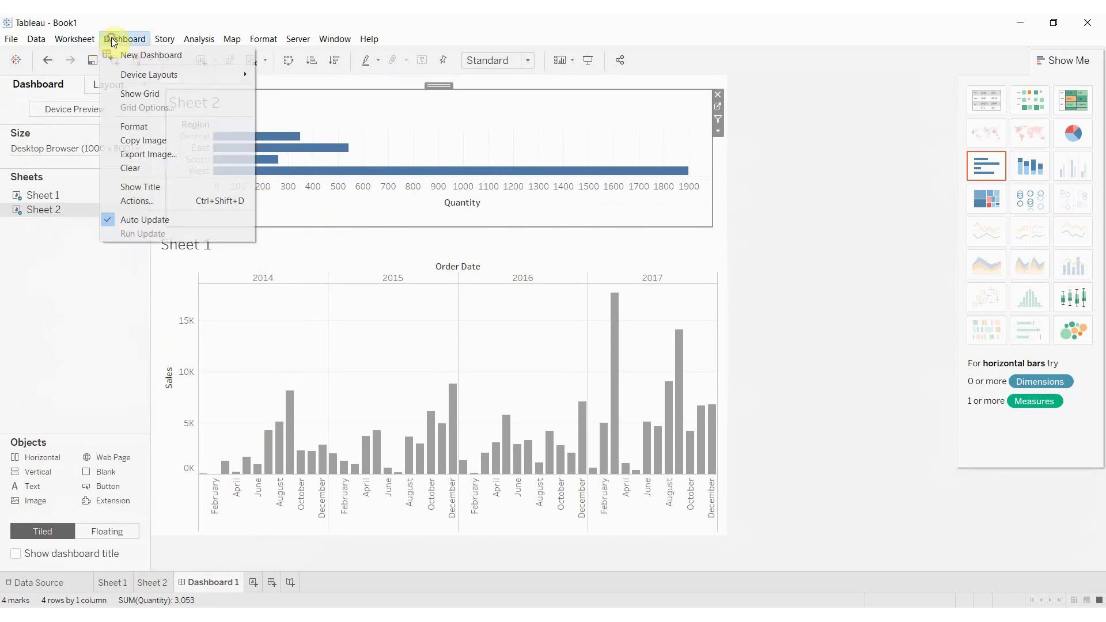
pyautogui.click(161, 199)
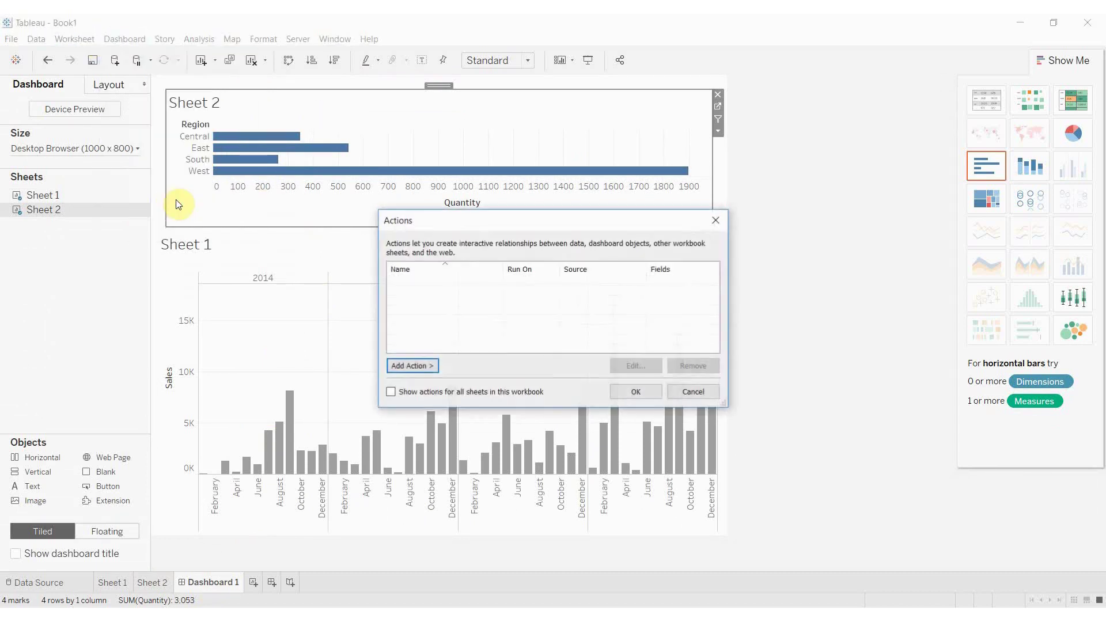
pyautogui.click(432, 367)
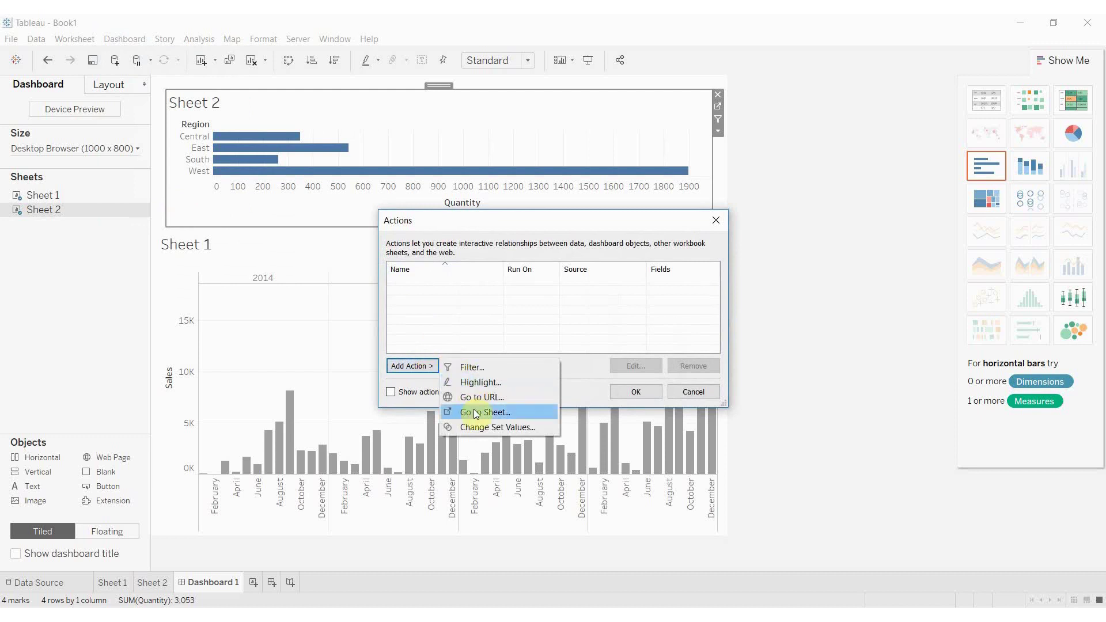
pyautogui.click(480, 427)
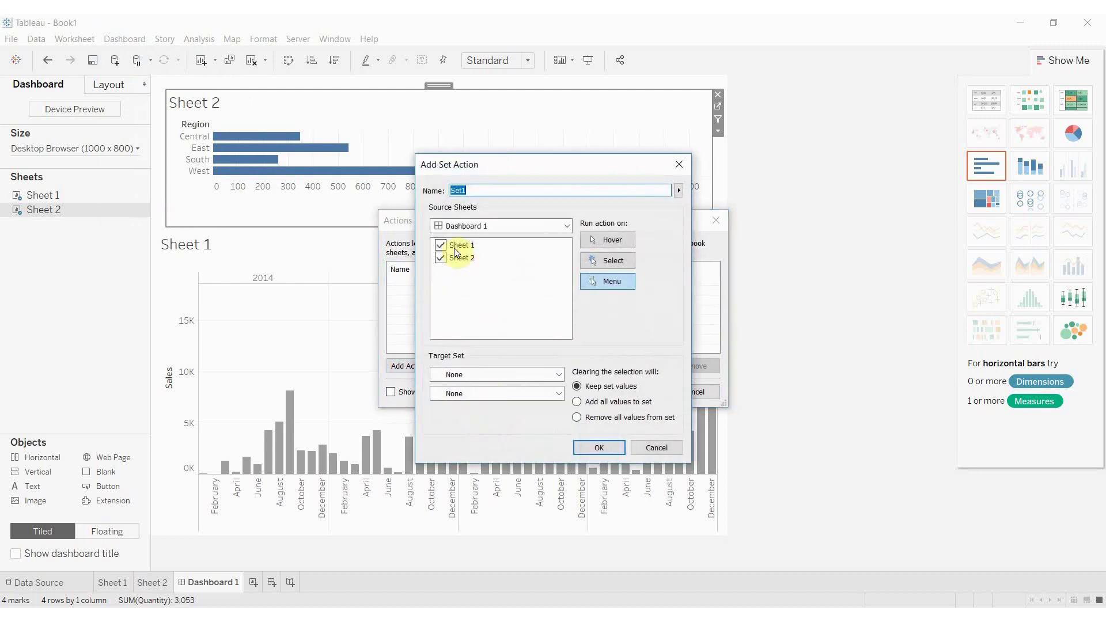
pyautogui.moveTo(507, 164); pyautogui.dragTo(553, 169)
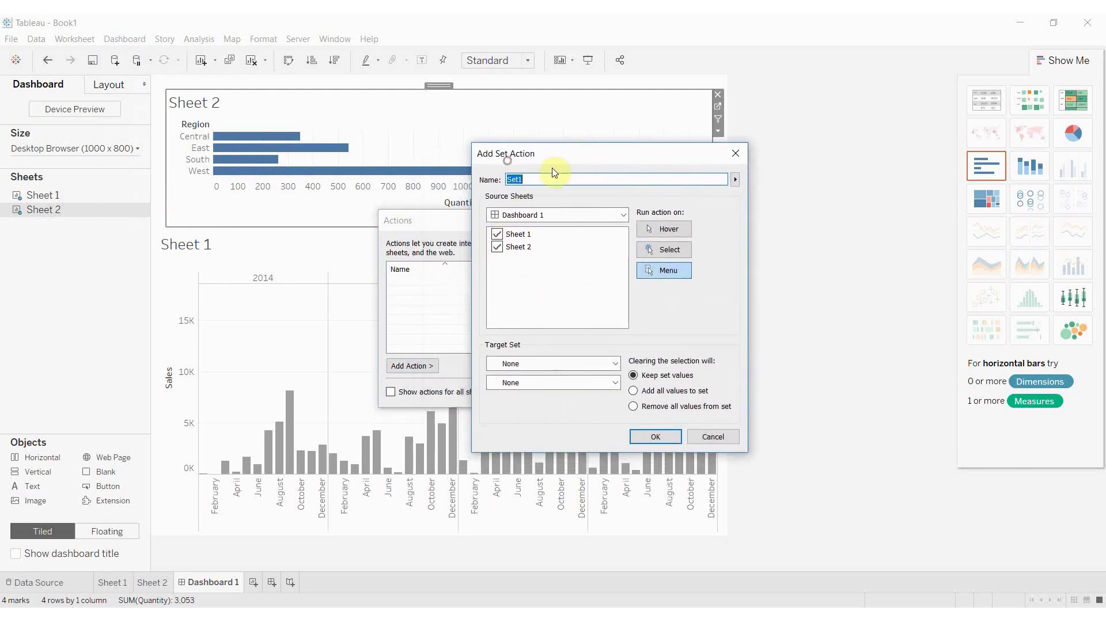
# - Exclude Sheet 1 as a source, target Orders+ Region Set, and remove all values on clear
pyautogui.click(497, 235)
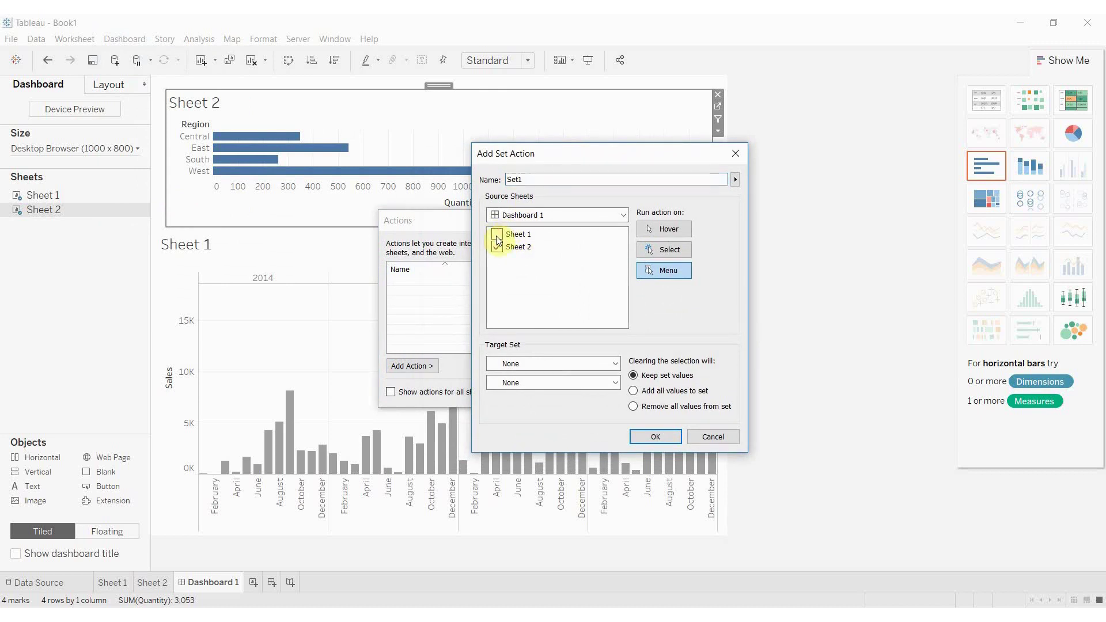
pyautogui.click(548, 364)
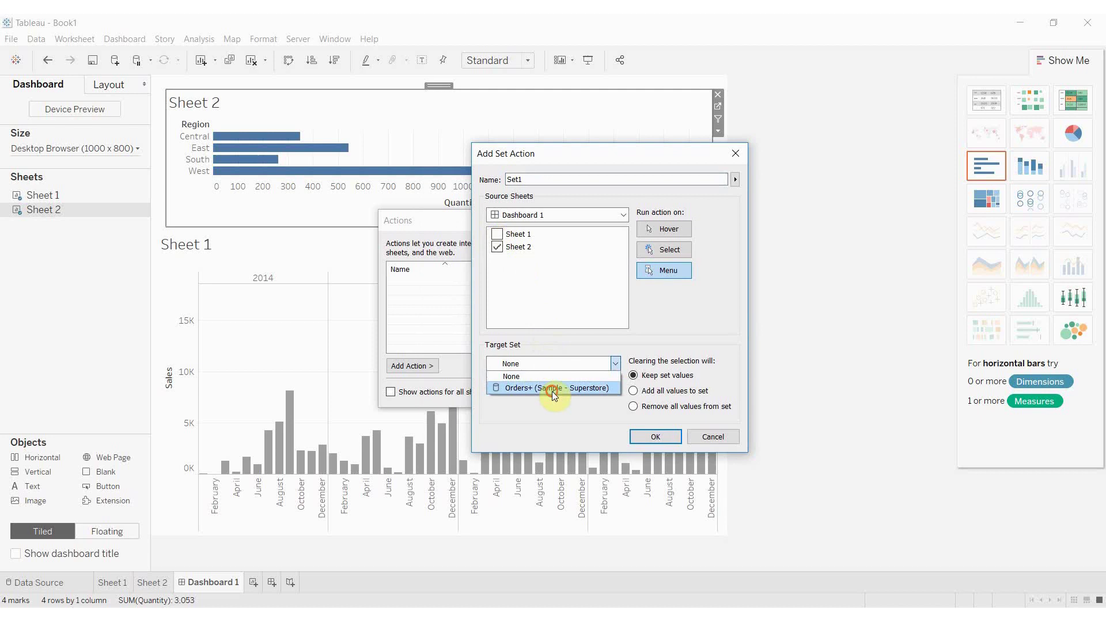
pyautogui.click(553, 392)
pyautogui.click(560, 382)
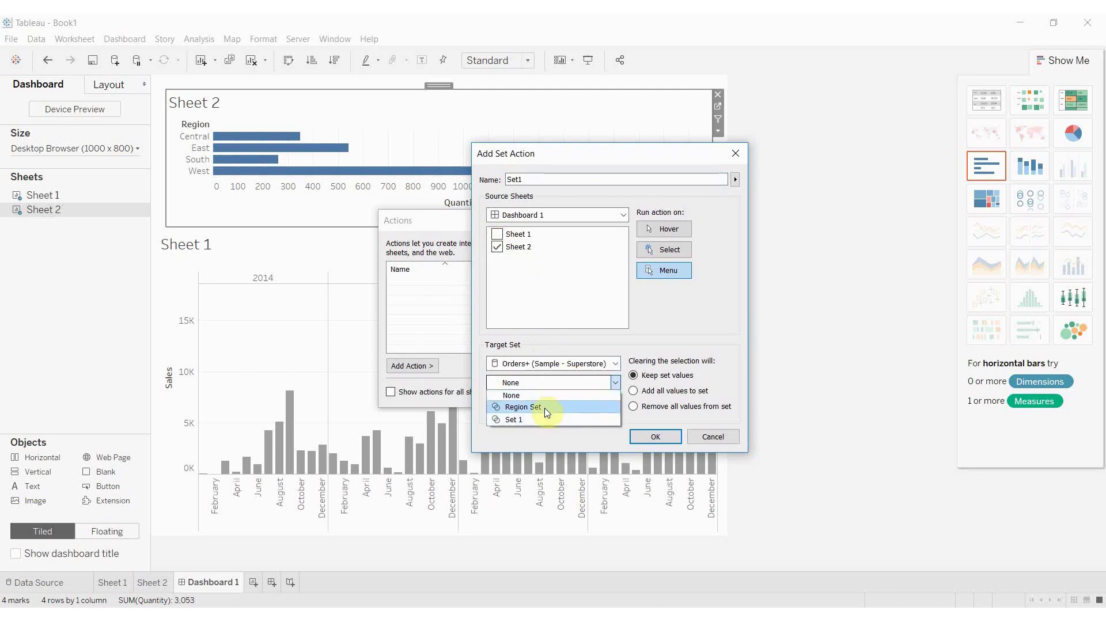
pyautogui.click(544, 408)
pyautogui.click(561, 364)
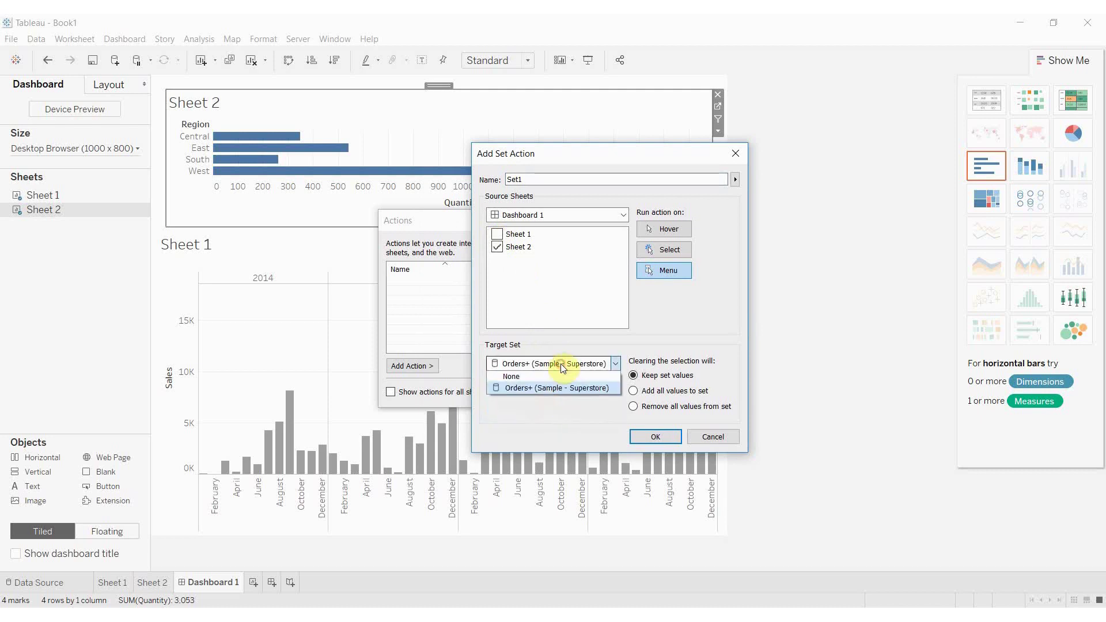
pyautogui.click(540, 389)
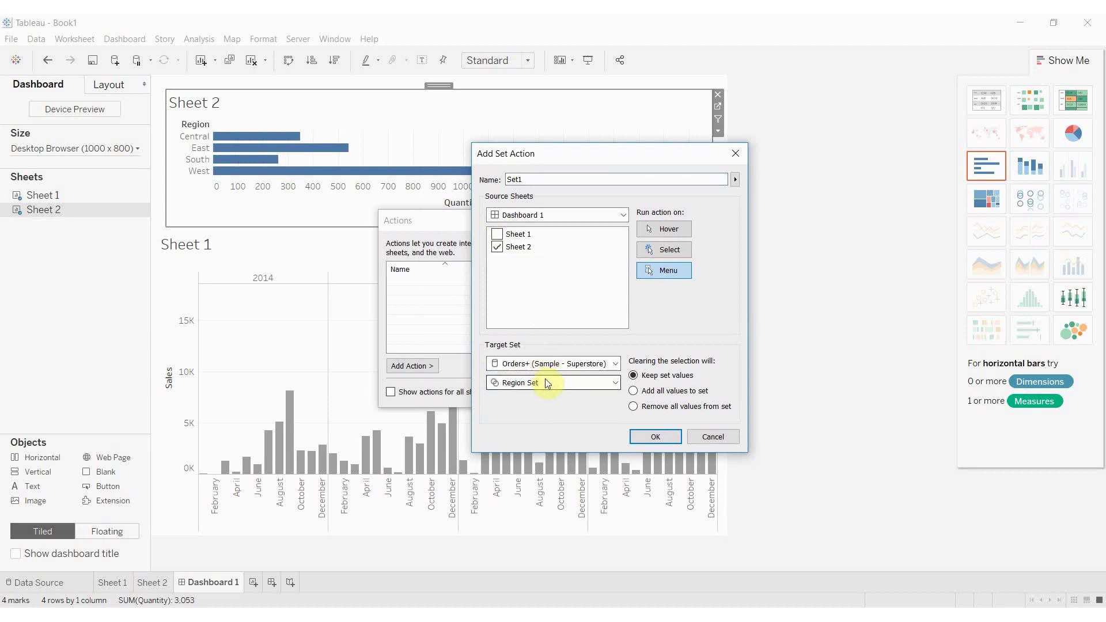
pyautogui.click(548, 384)
pyautogui.click(541, 406)
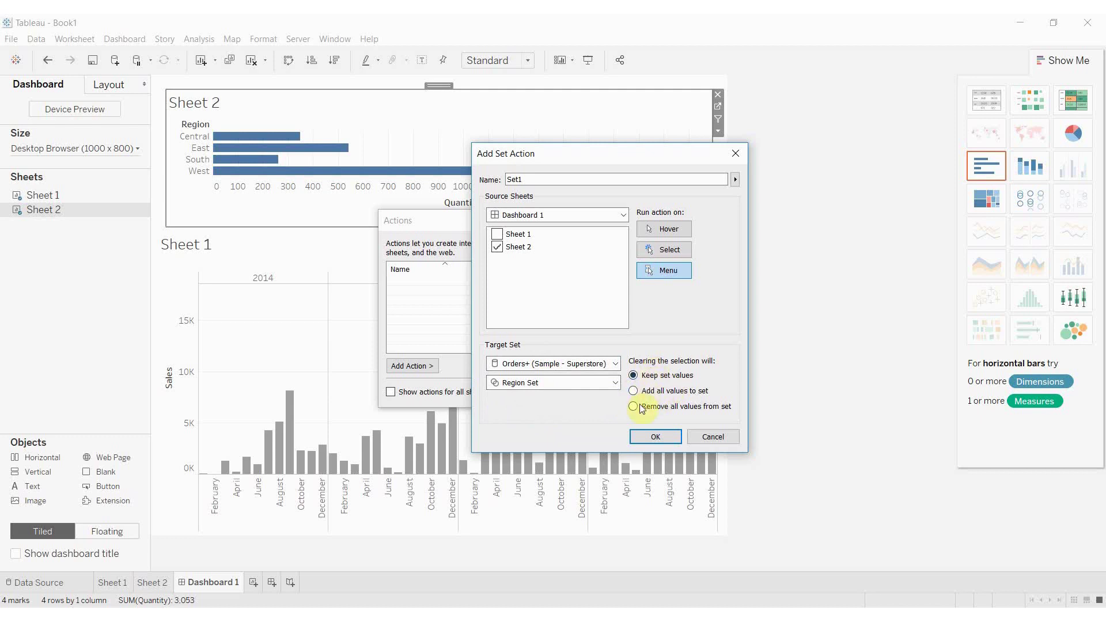
pyautogui.click(684, 407)
pyautogui.click(657, 439)
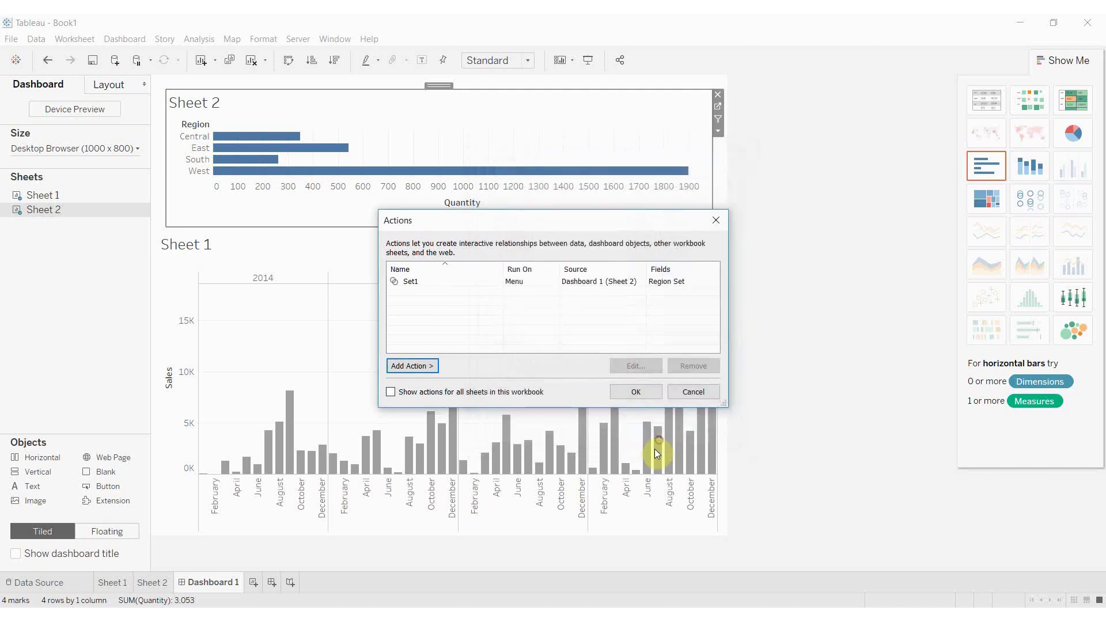
# - Test selecting each region bar, adding West to Region Set, then clearing the selection
pyautogui.click(637, 392)
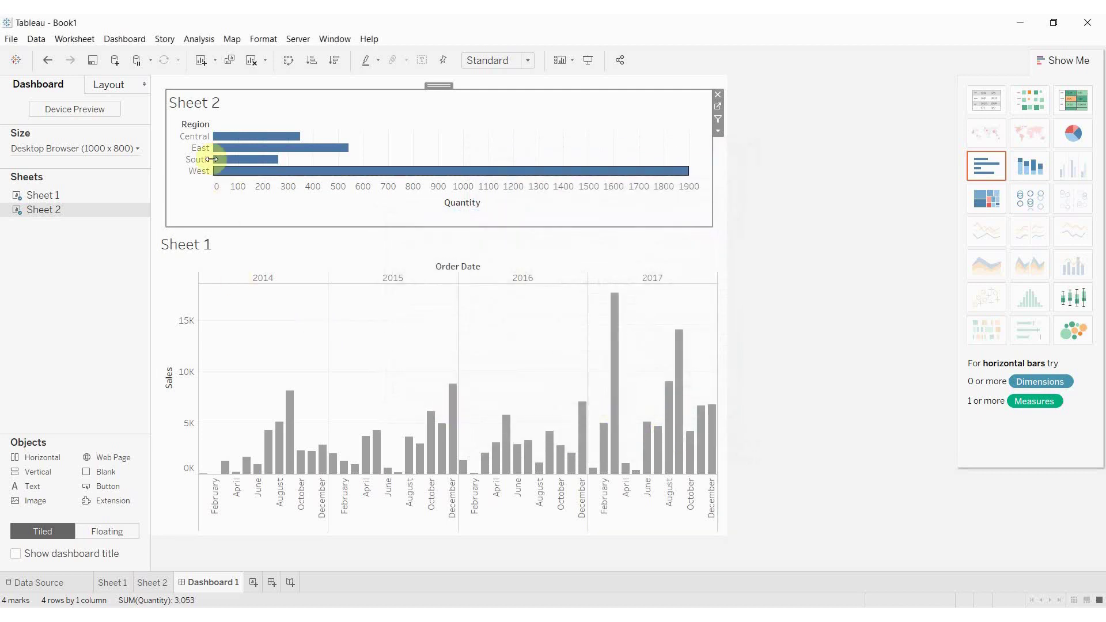
pyautogui.click(199, 137)
pyautogui.click(202, 148)
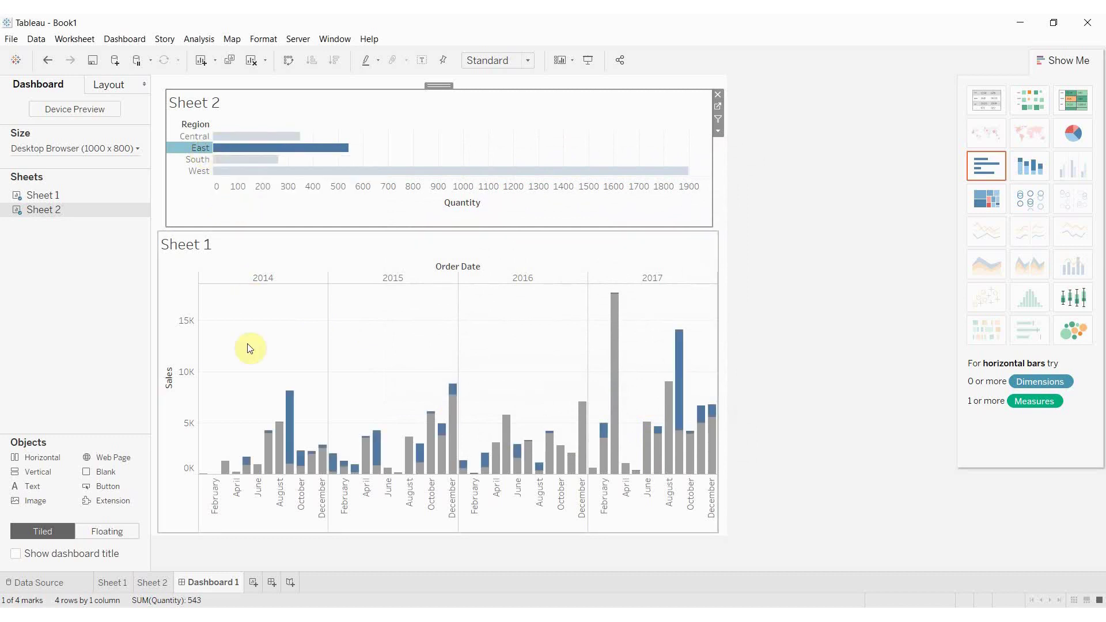
pyautogui.click(196, 160)
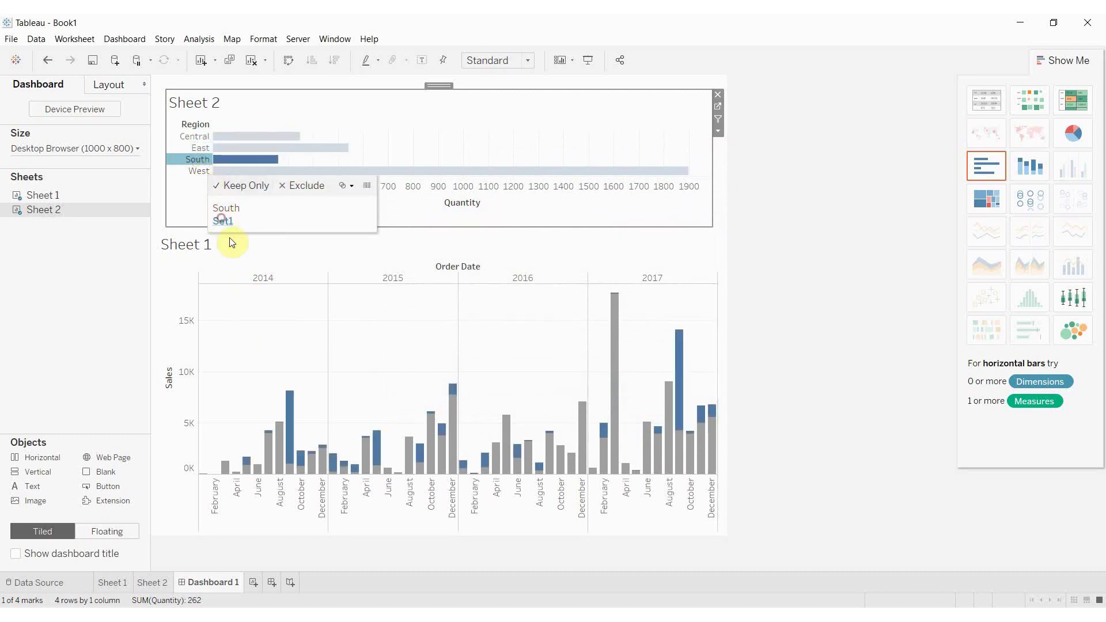
pyautogui.click(196, 171)
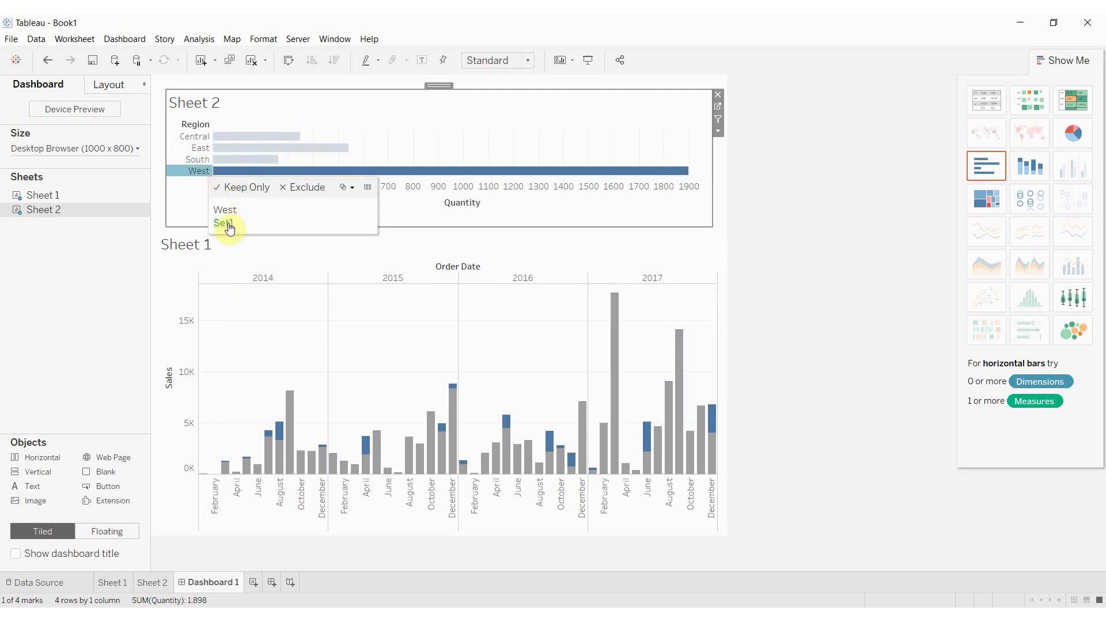
pyautogui.click(229, 225)
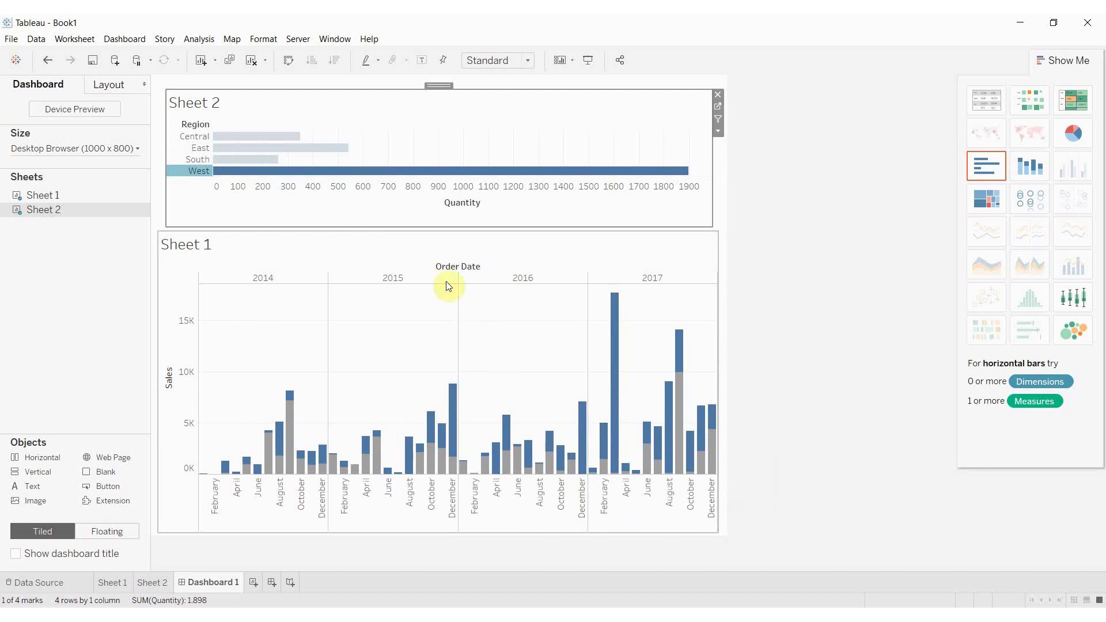
pyautogui.click(191, 171)
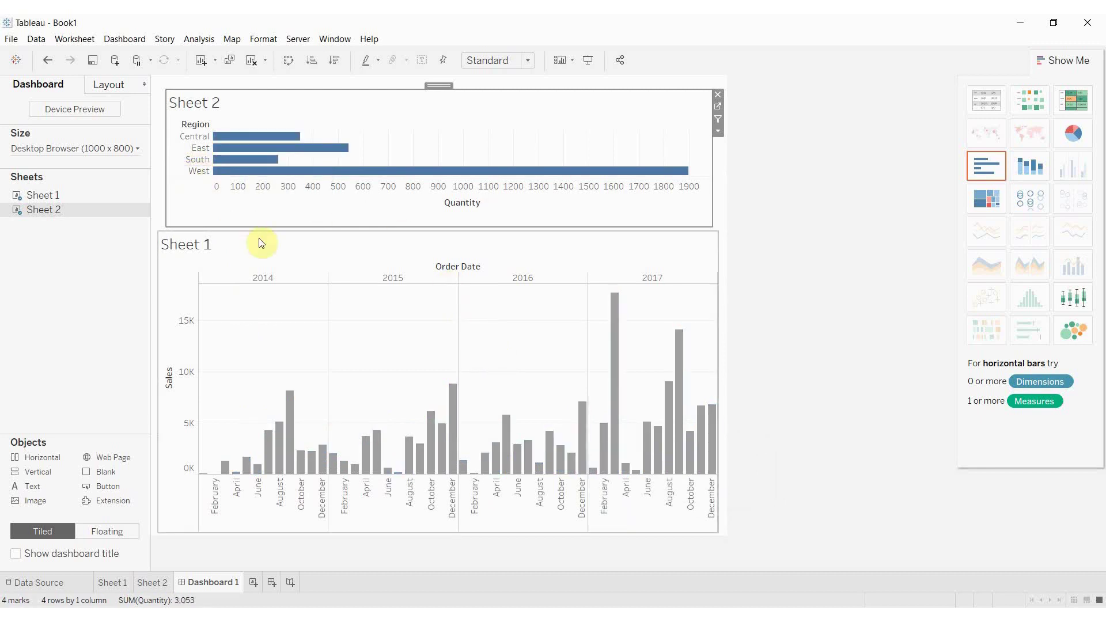
# - Select the East and South region bars so their sales turn blue in Sheet 1
pyautogui.click(193, 171)
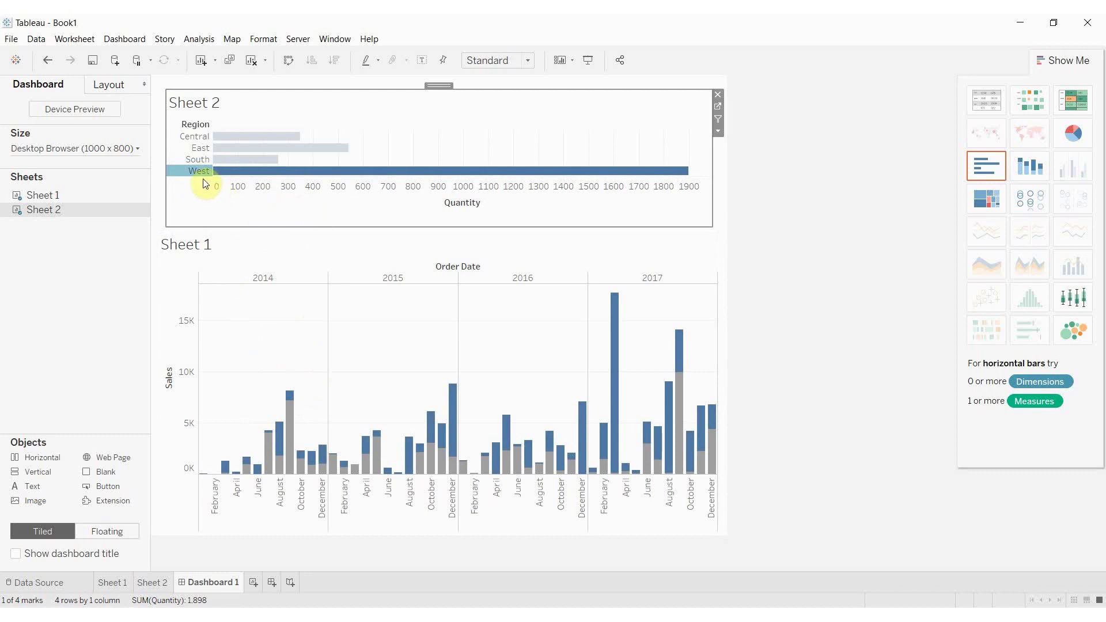
pyautogui.click(203, 156)
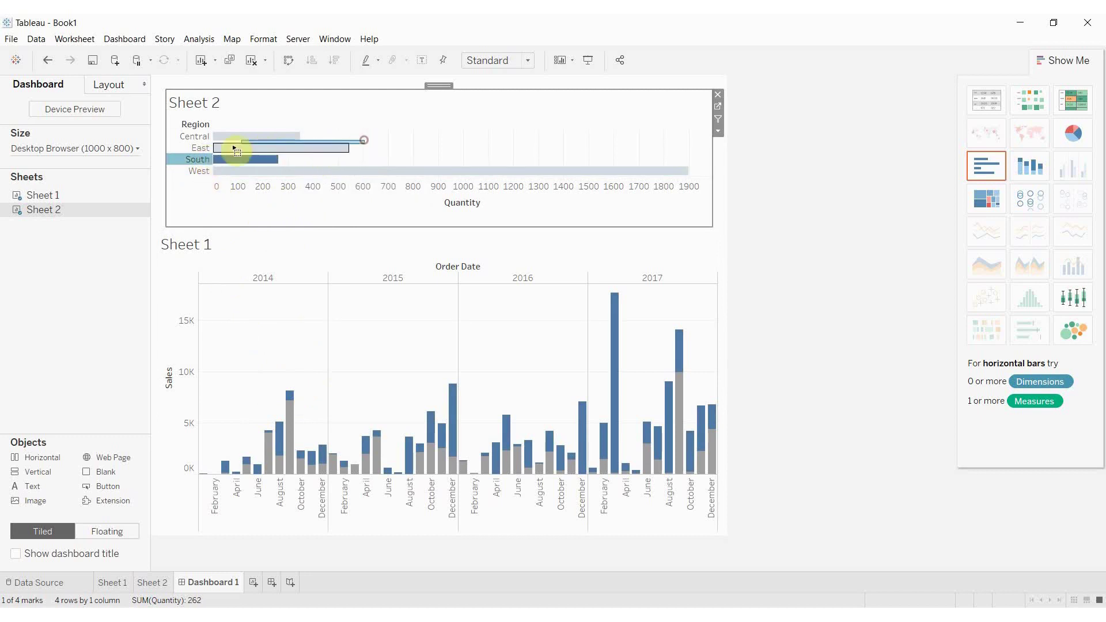
pyautogui.moveTo(235, 149); pyautogui.dragTo(203, 167)
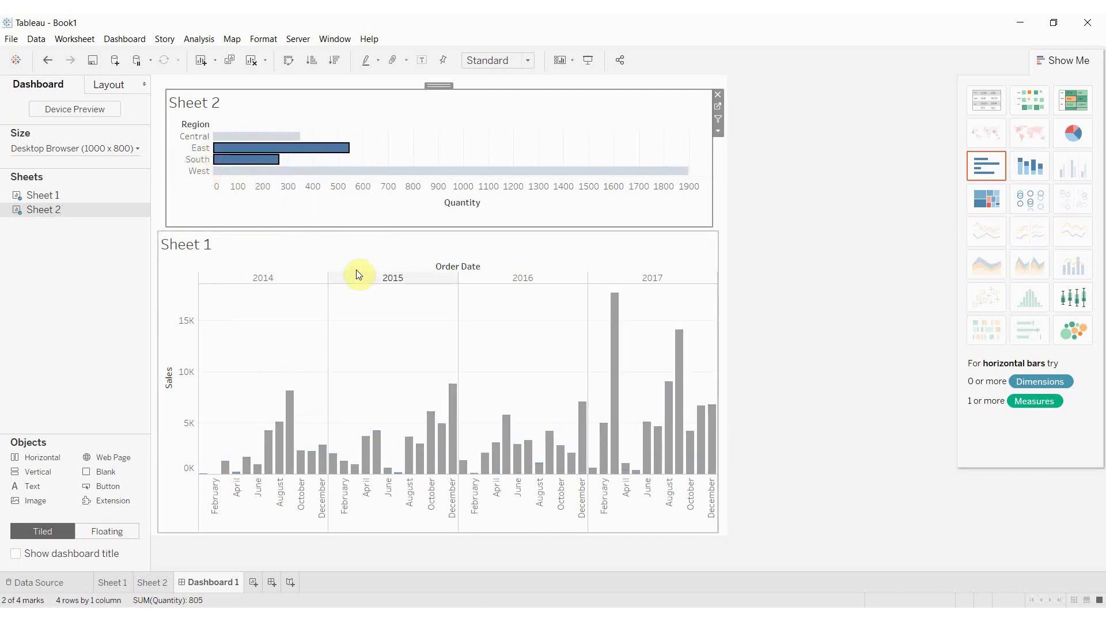
pyautogui.click(198, 147)
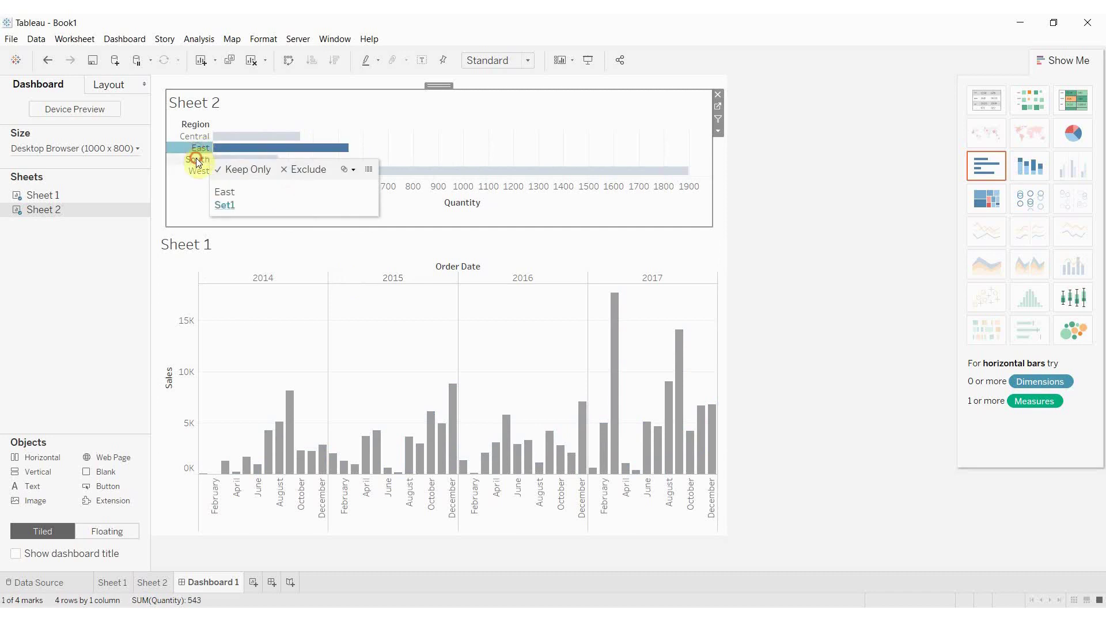
pyautogui.keyDown('ctrl'); pyautogui.click(197, 161); pyautogui.keyUp('ctrl')
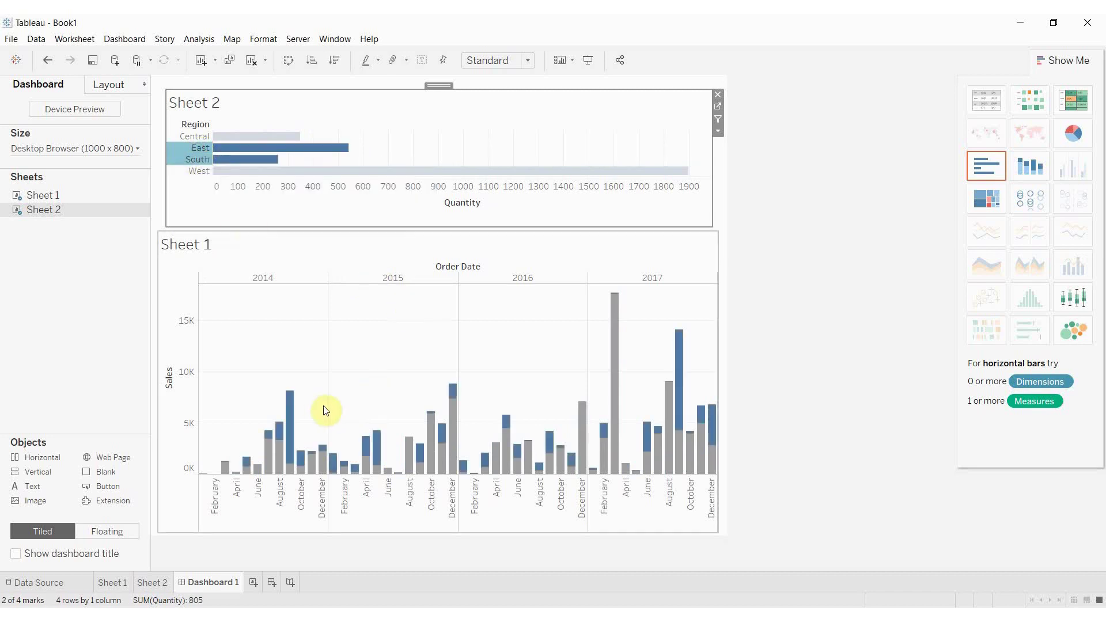
pyautogui.moveTo(292, 413)
# - Sort the IN/OUT of Region Set field ascending so in-set sales sit at bar bases
pyautogui.click(116, 581)
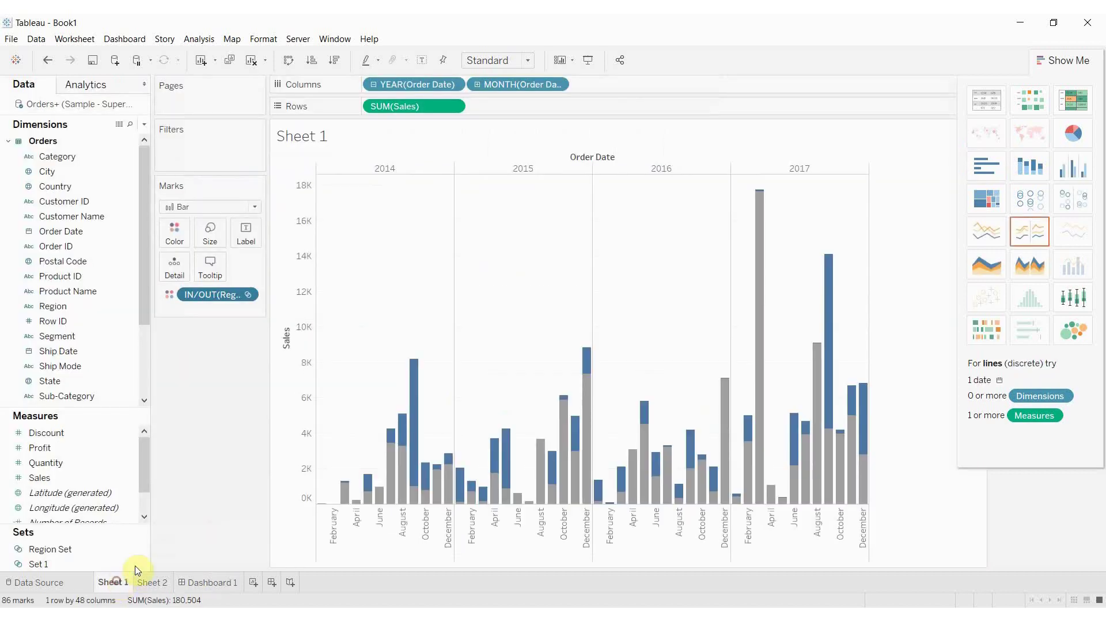
pyautogui.click(248, 295)
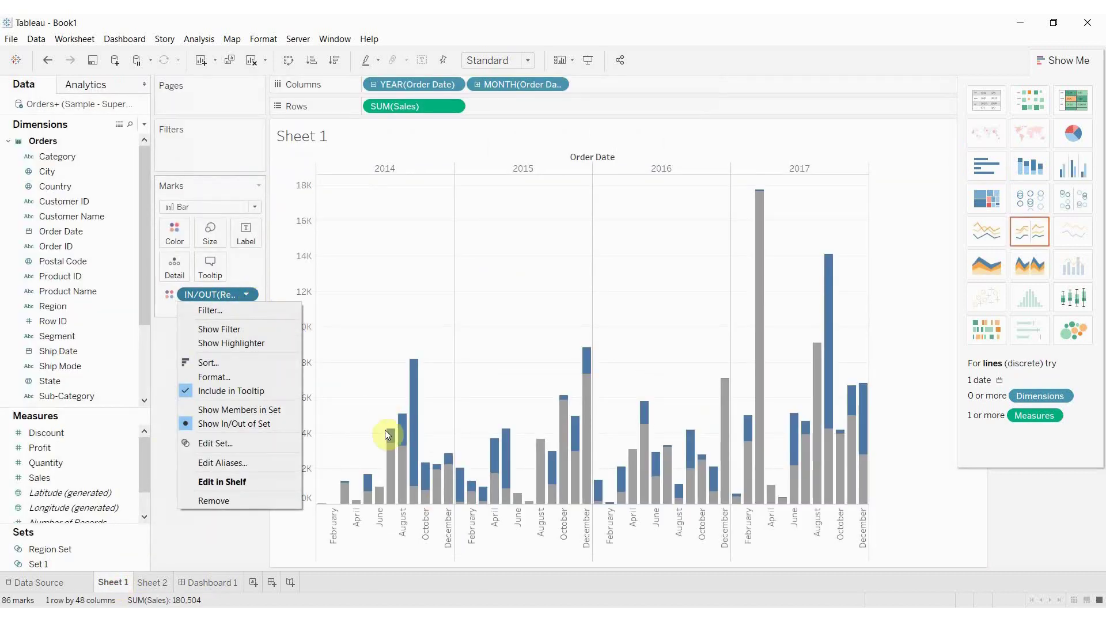
pyautogui.click(261, 363)
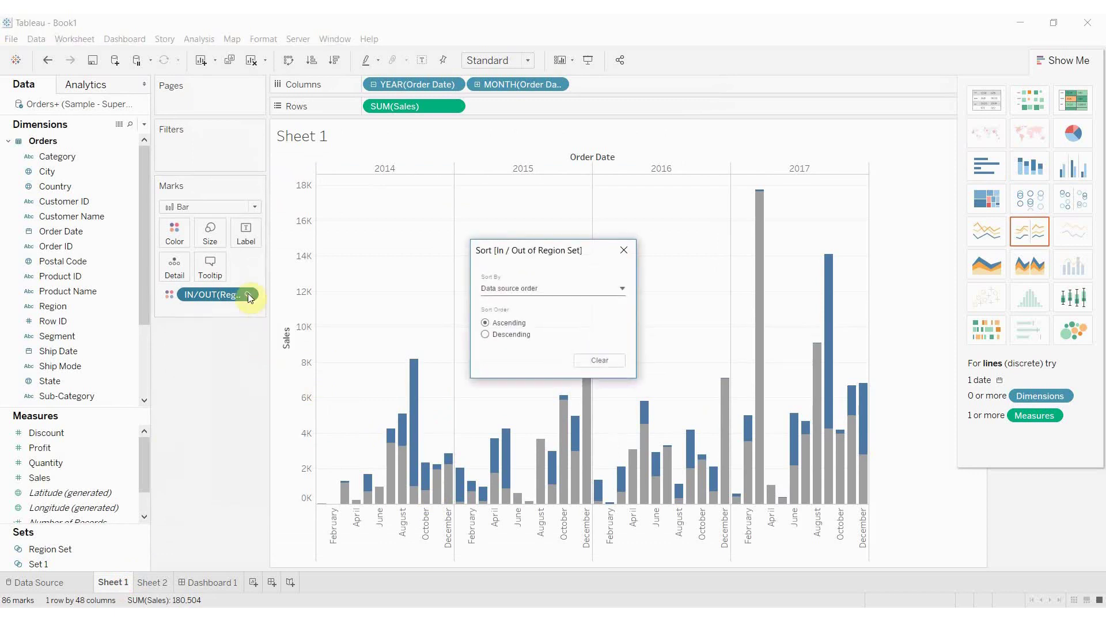
pyautogui.click(510, 330)
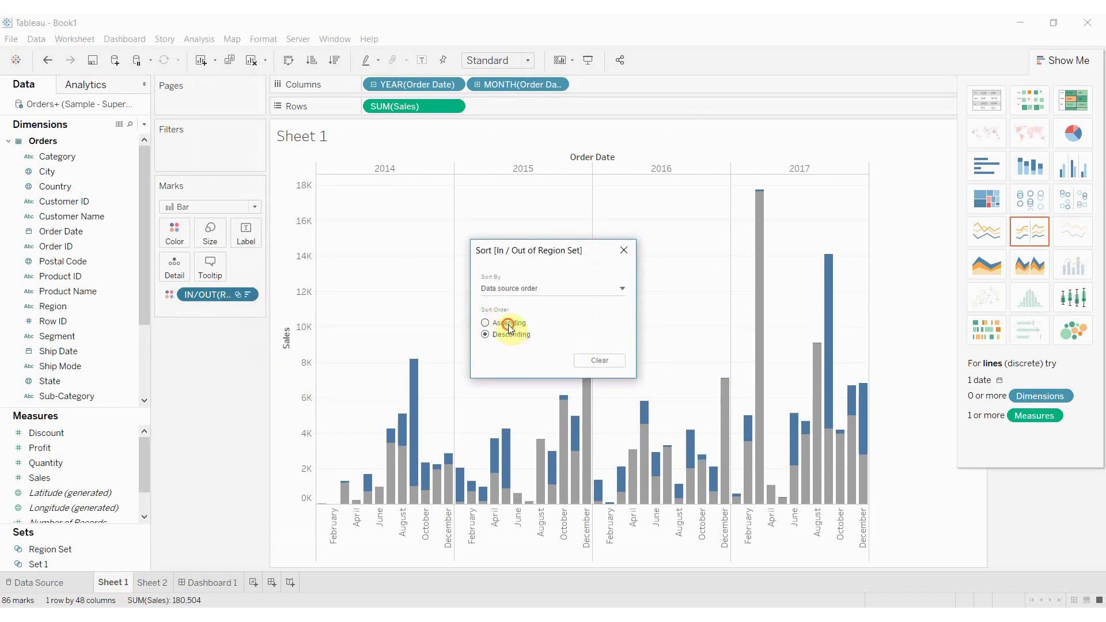
pyautogui.click(509, 325)
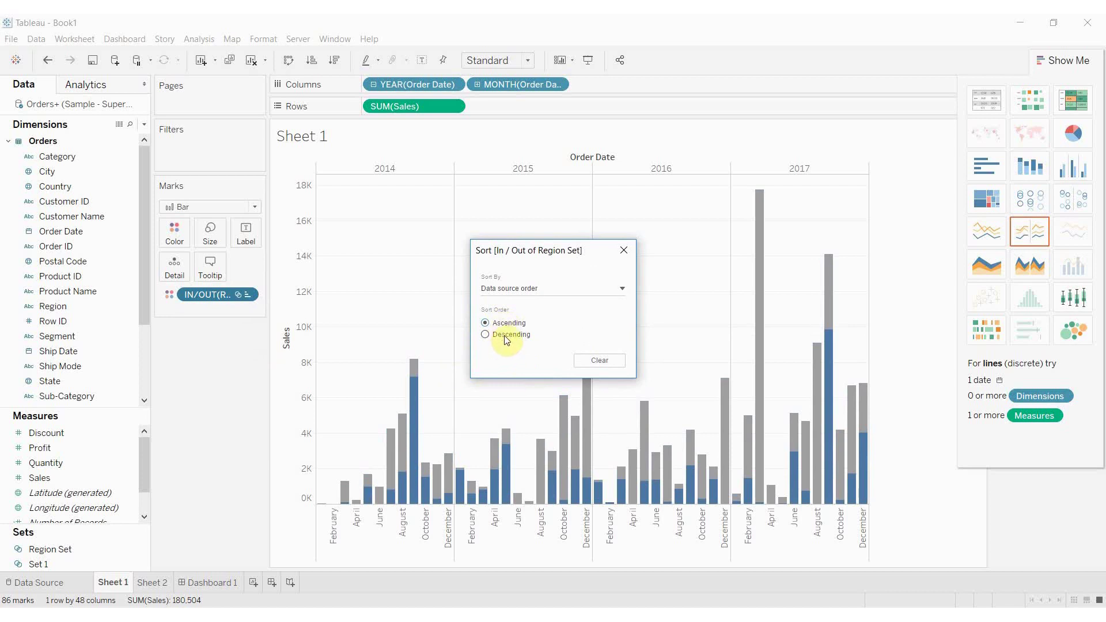
pyautogui.click(624, 250)
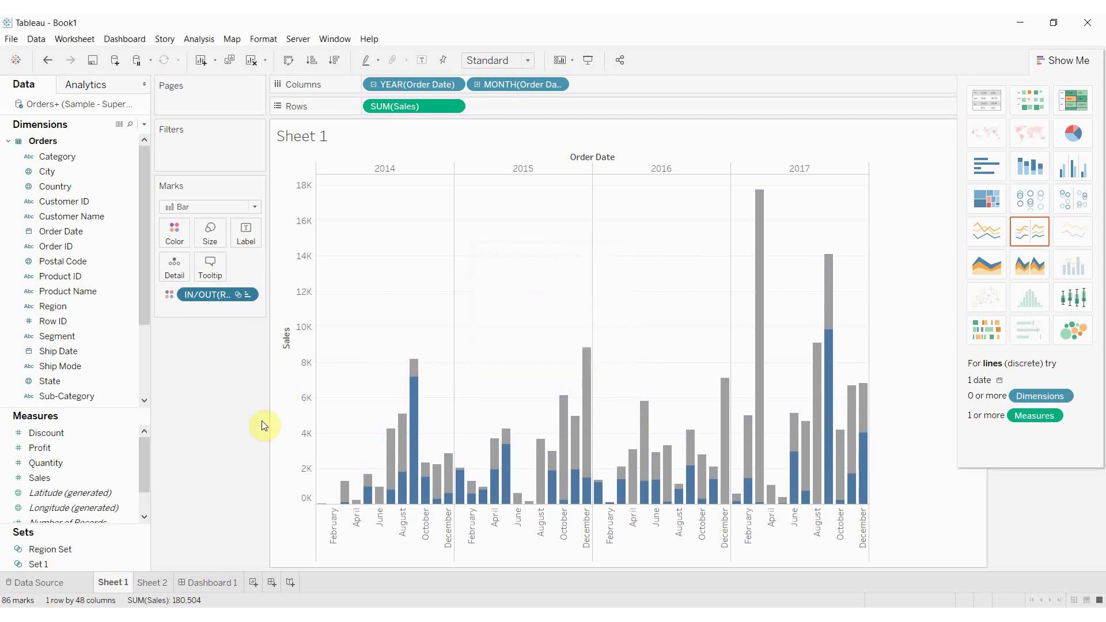
# - Label Sheet 1's monthly bars with Sales values and return to Dashboard 1
pyautogui.moveTo(406, 497)
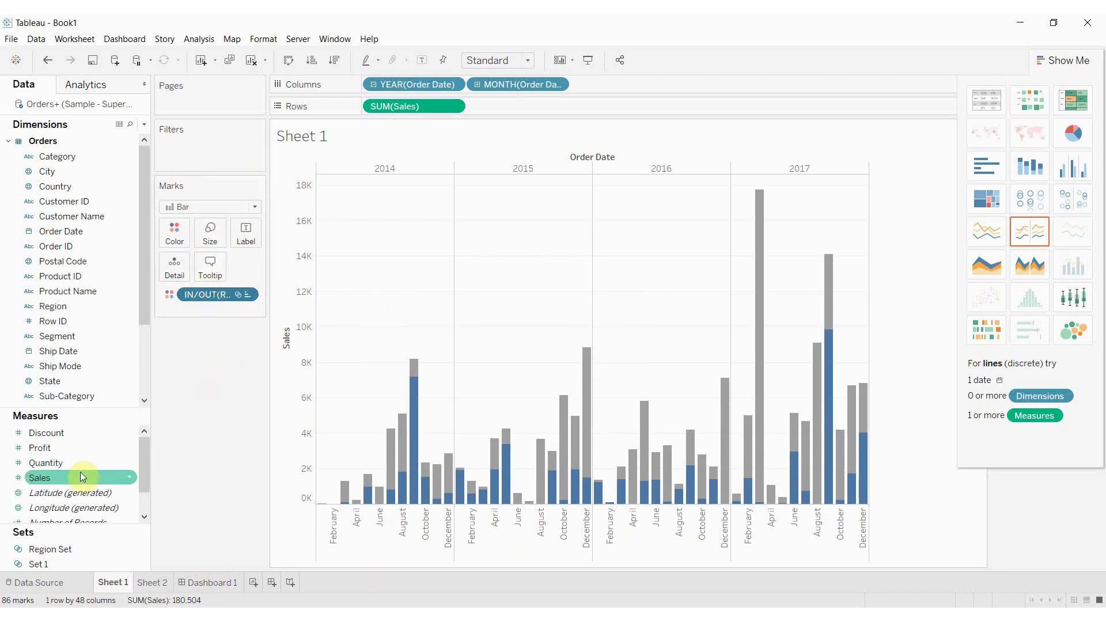
pyautogui.moveTo(80, 474); pyautogui.dragTo(245, 237)
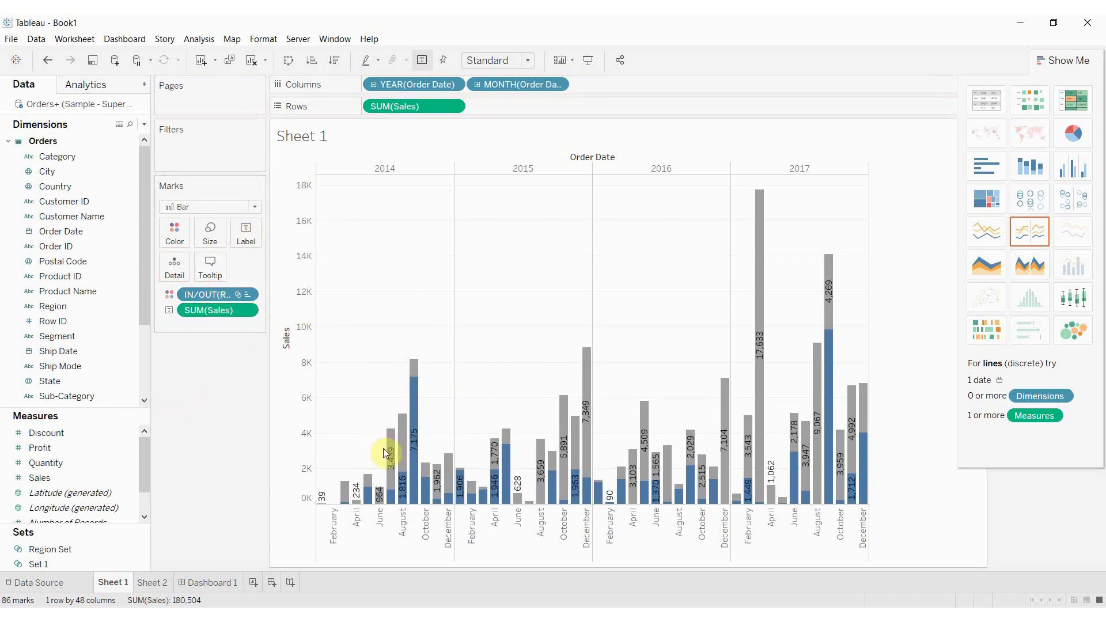
pyautogui.moveTo(419, 422)
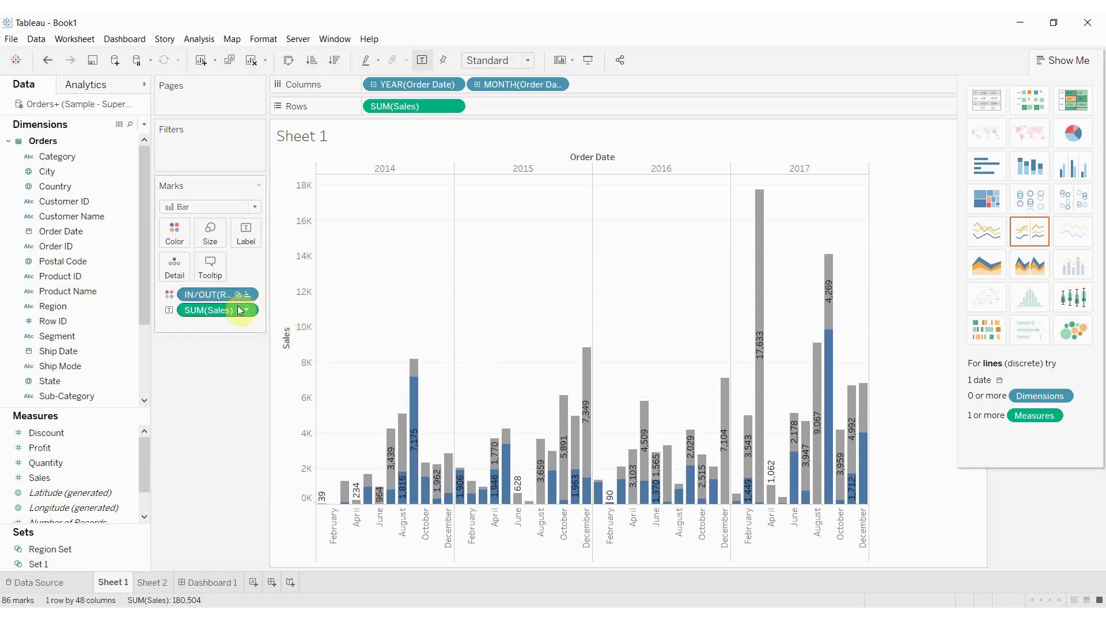
pyautogui.click(224, 582)
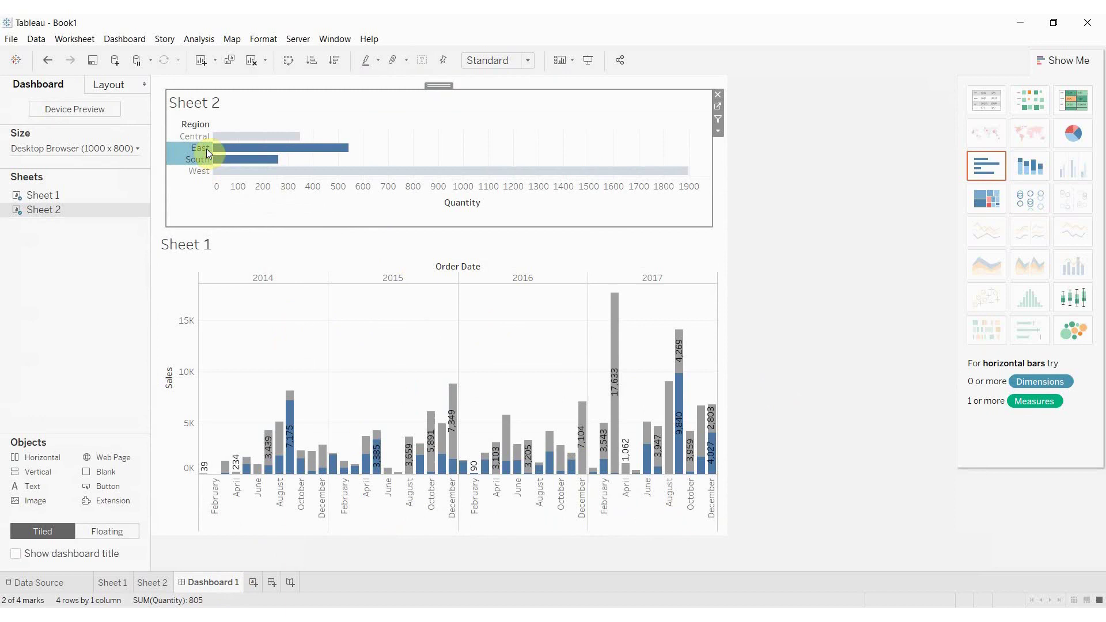
# - Edit Set1 to run on Select and remove all Region Set values when cleared
pyautogui.click(197, 194)
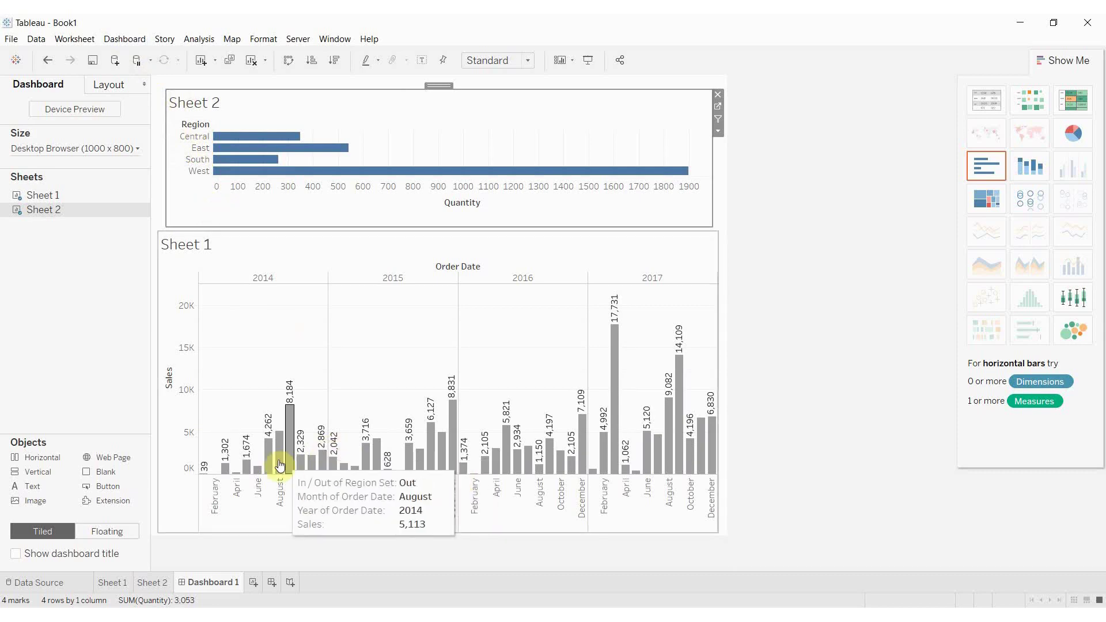
pyautogui.click(137, 45)
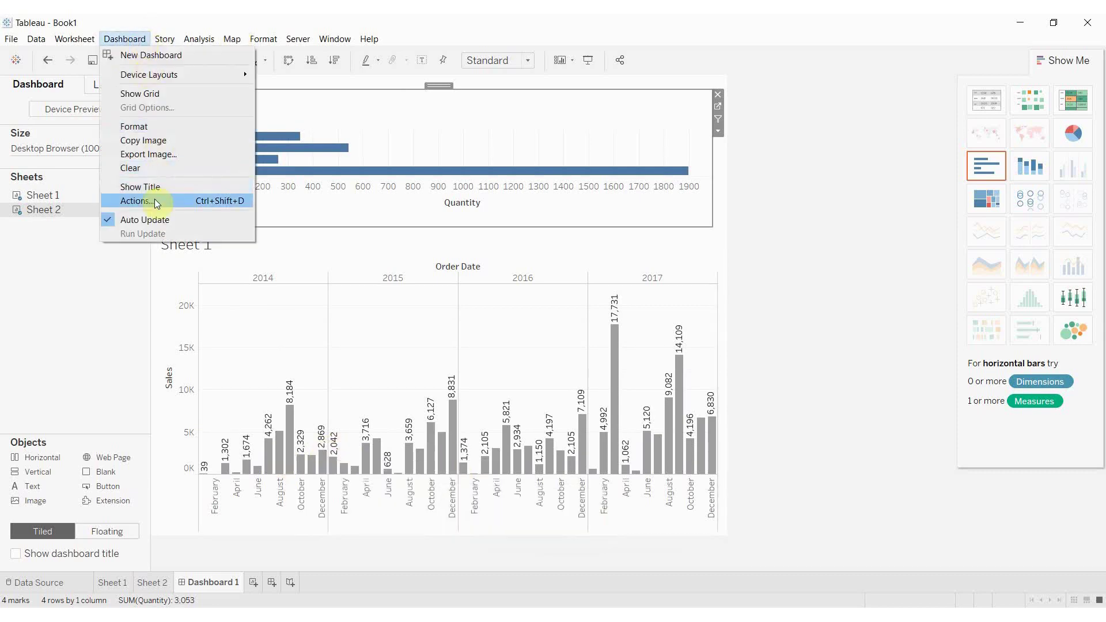
pyautogui.click(151, 199)
pyautogui.click(443, 282)
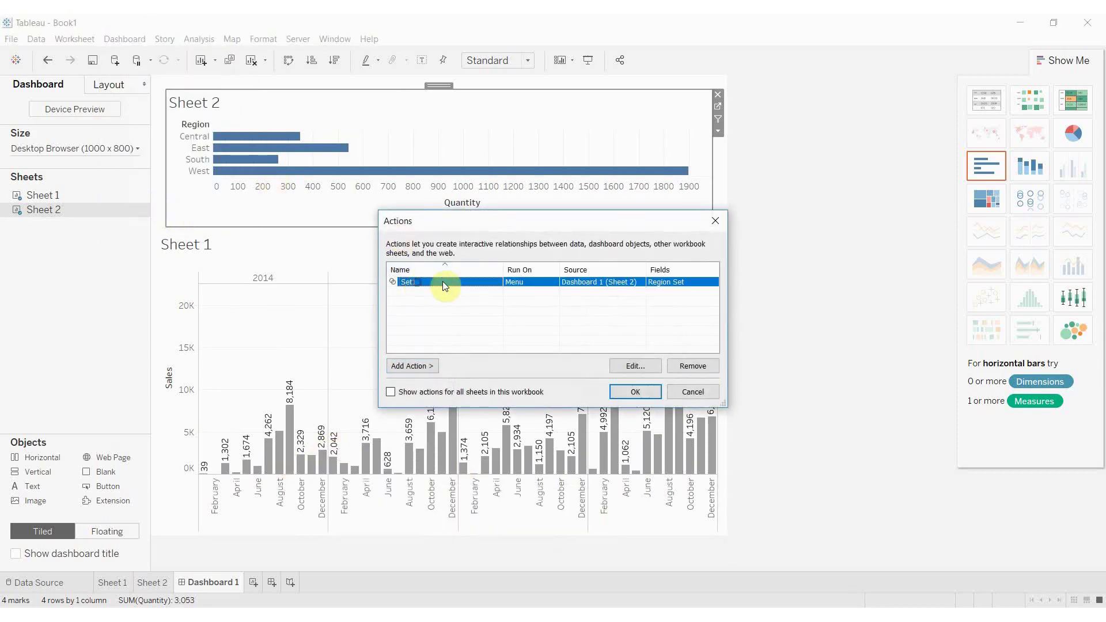
pyautogui.click(634, 366)
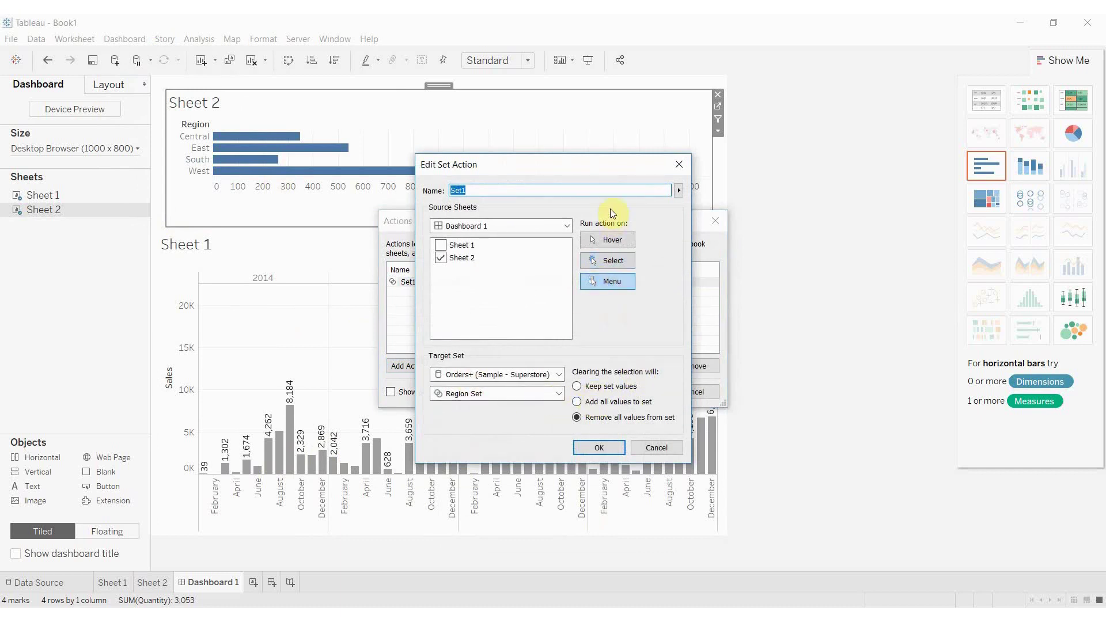
pyautogui.click(612, 260)
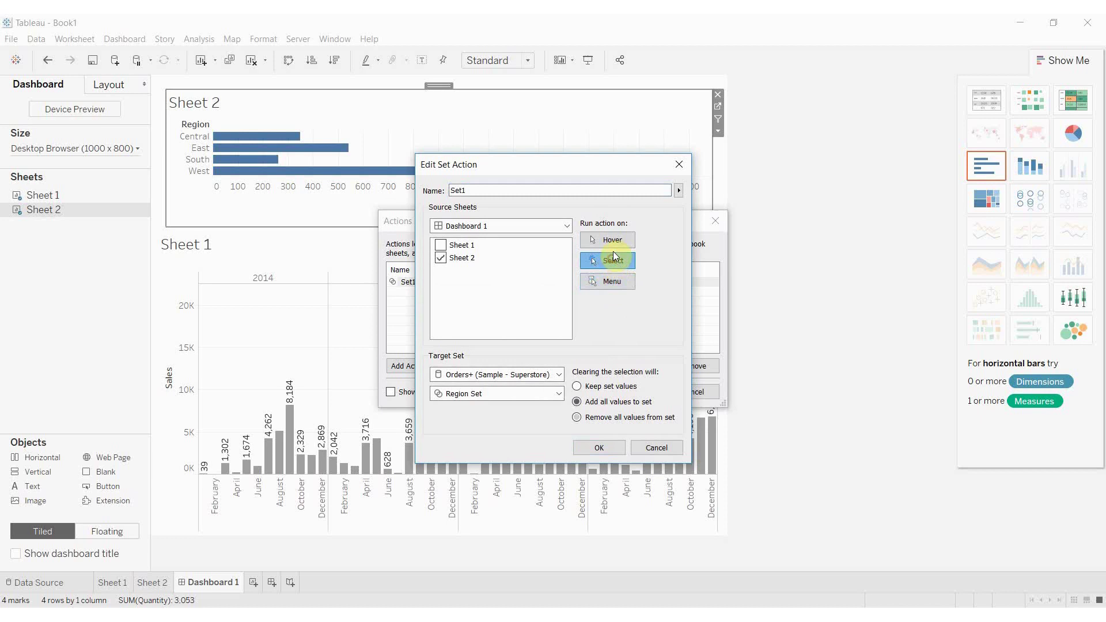
pyautogui.click(595, 418)
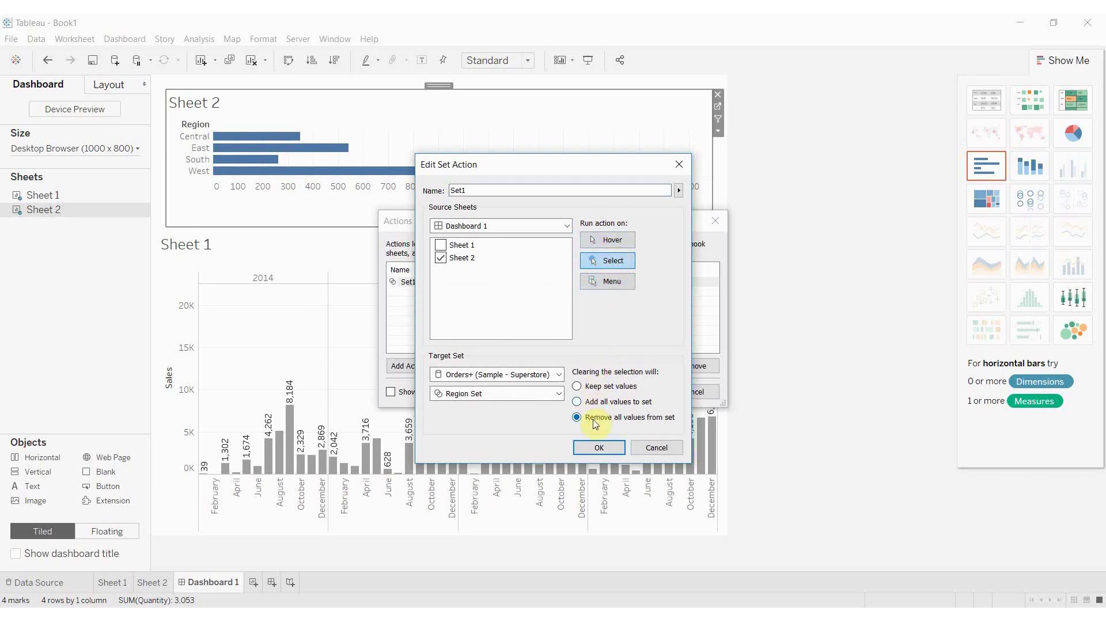
pyautogui.click(605, 451)
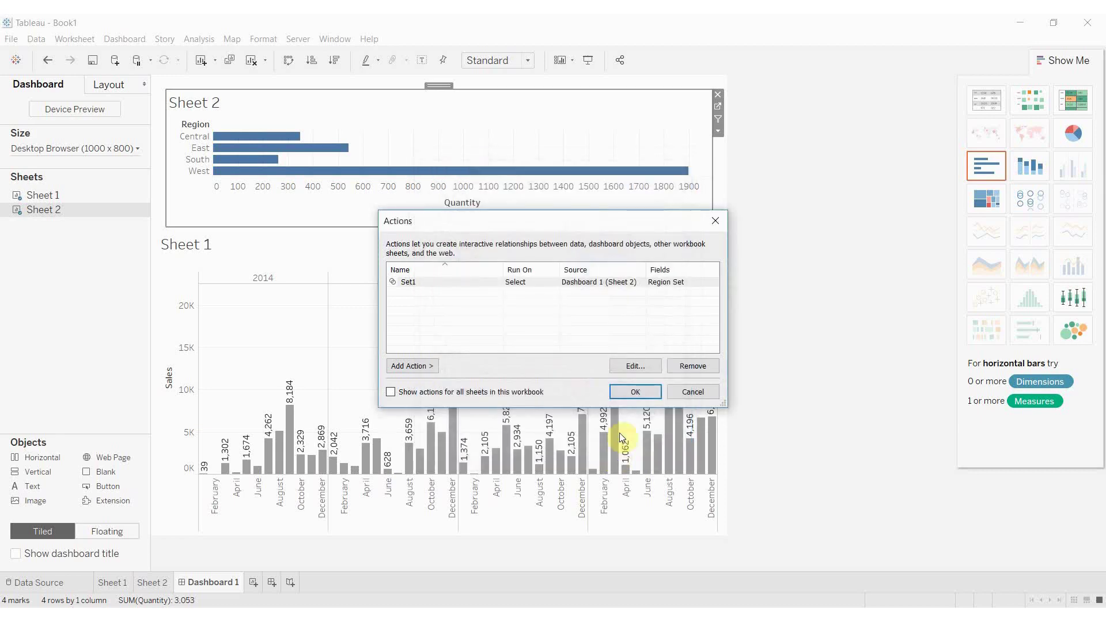
pyautogui.click(633, 393)
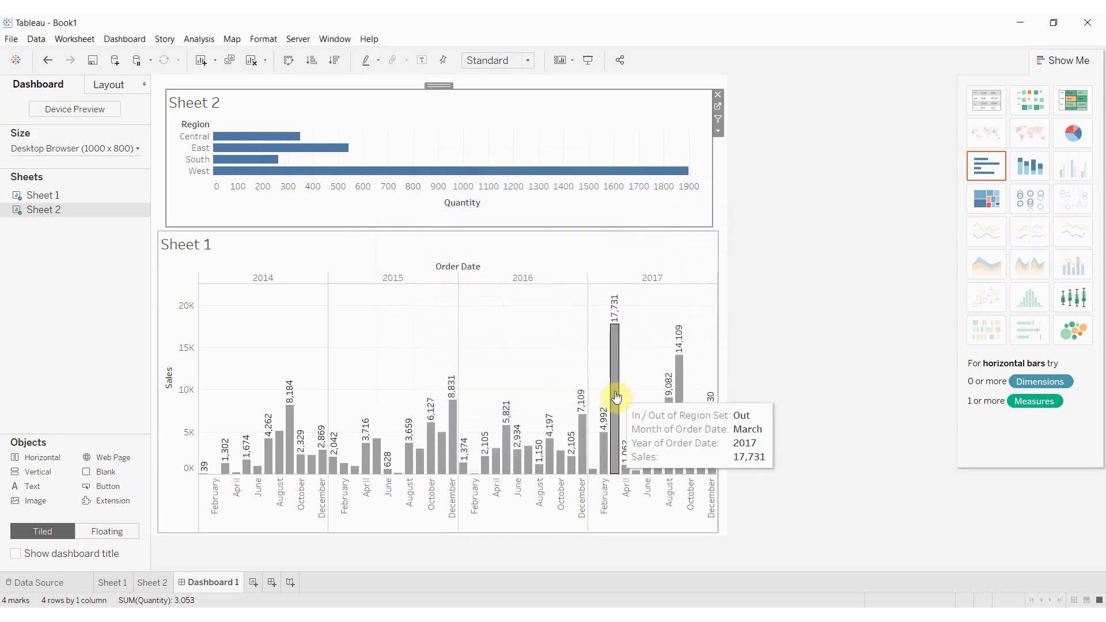
pyautogui.click(193, 138)
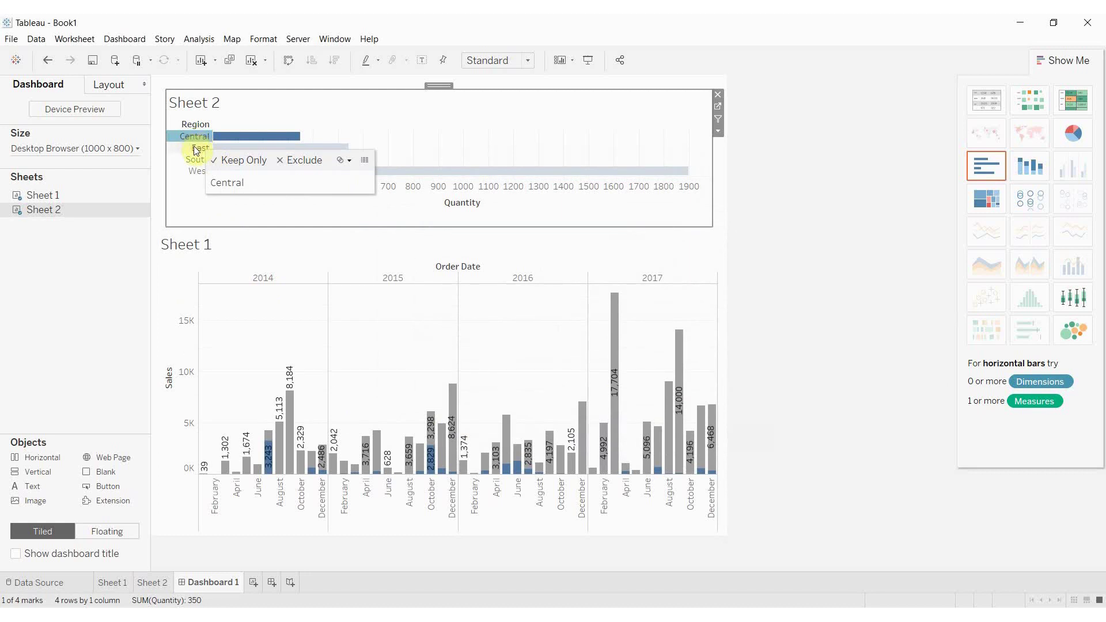
pyautogui.click(196, 149)
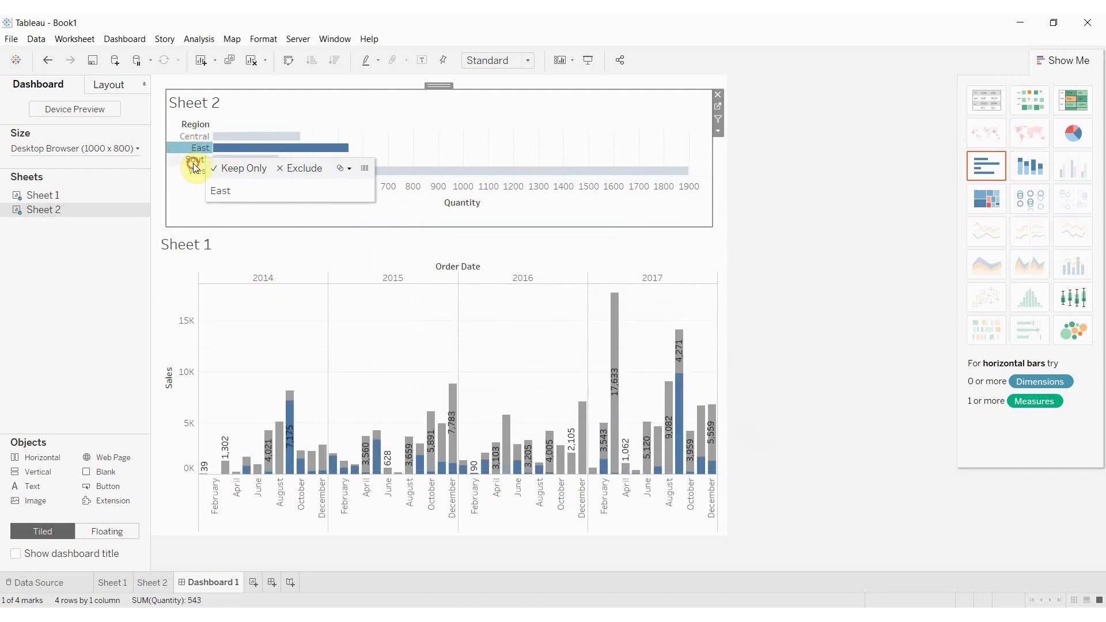
pyautogui.click(193, 162)
pyautogui.click(193, 139)
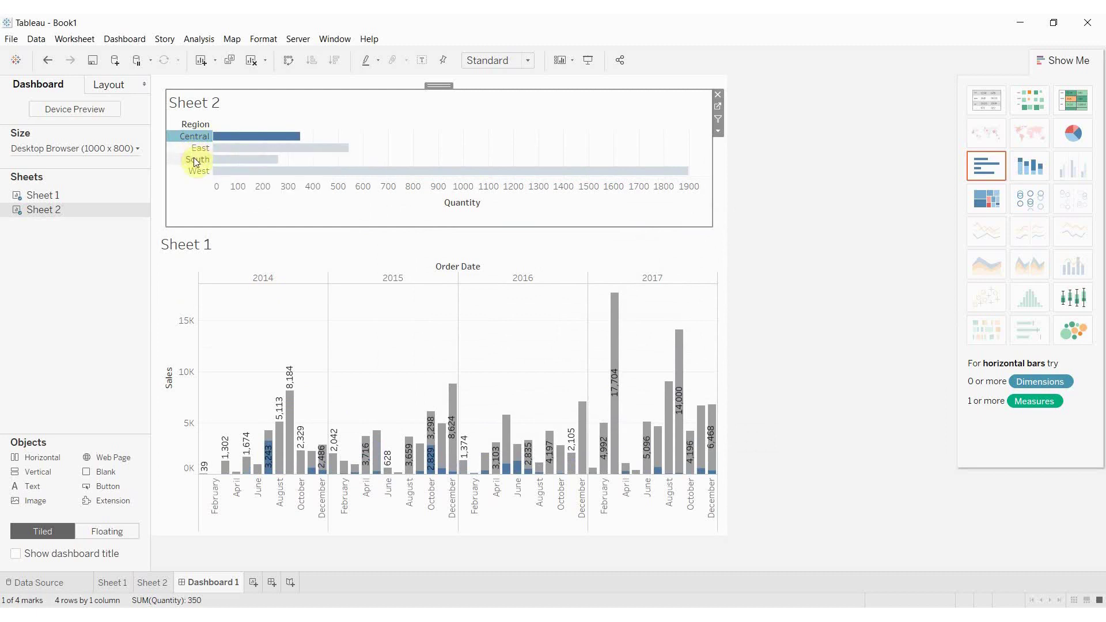
pyautogui.keyDown('shift'); pyautogui.click(194, 171); pyautogui.keyUp('shift')
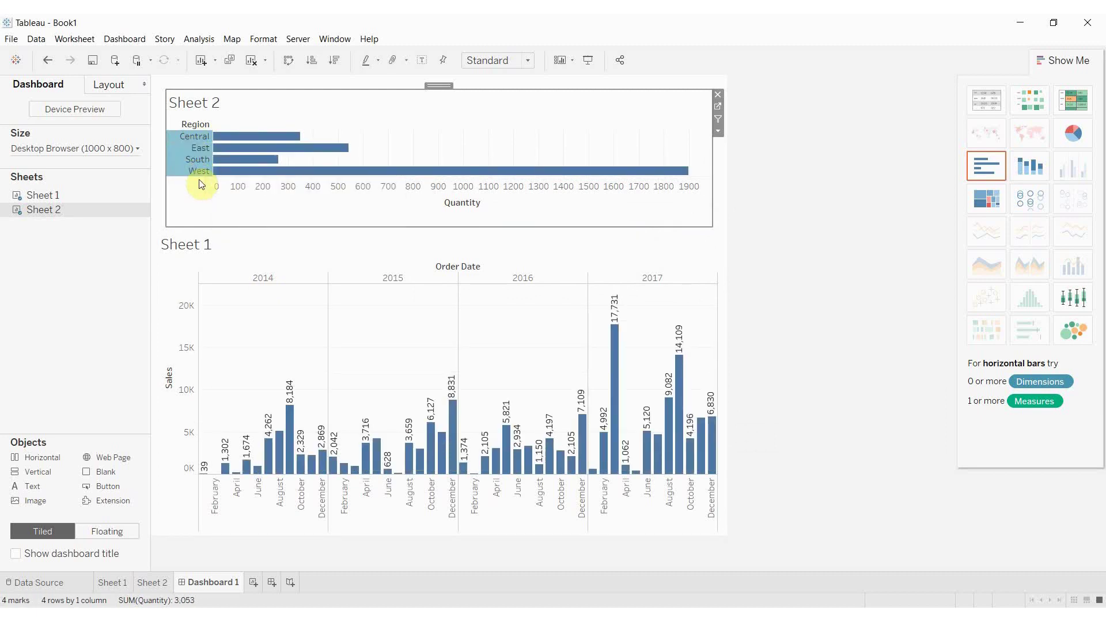
pyautogui.click(199, 160)
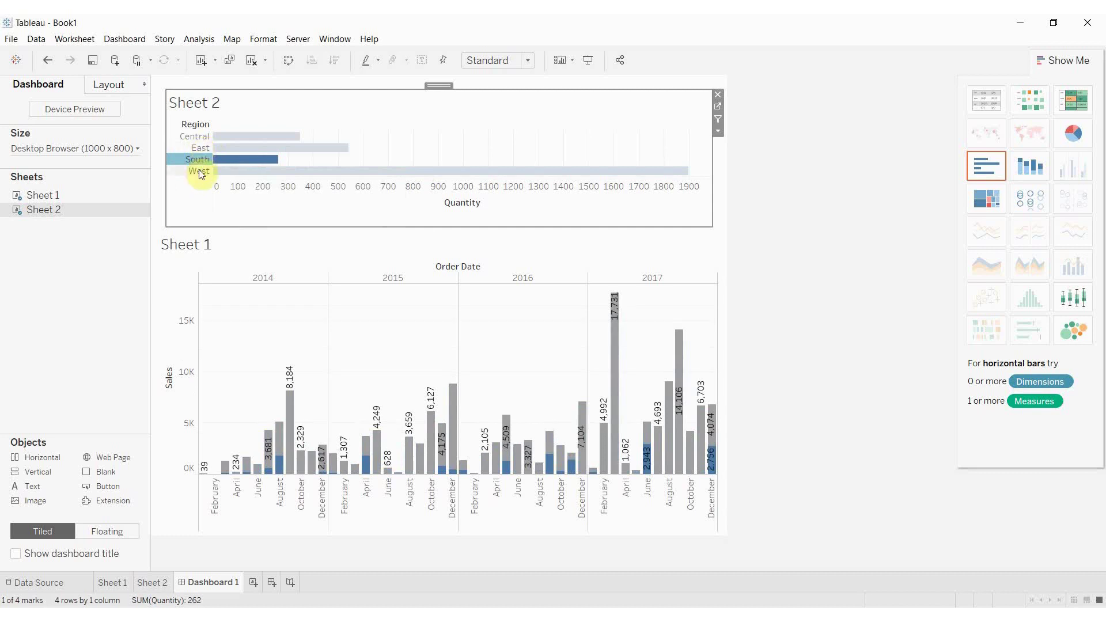
pyautogui.keyDown('ctrl'); pyautogui.click(199, 170); pyautogui.keyUp('ctrl')
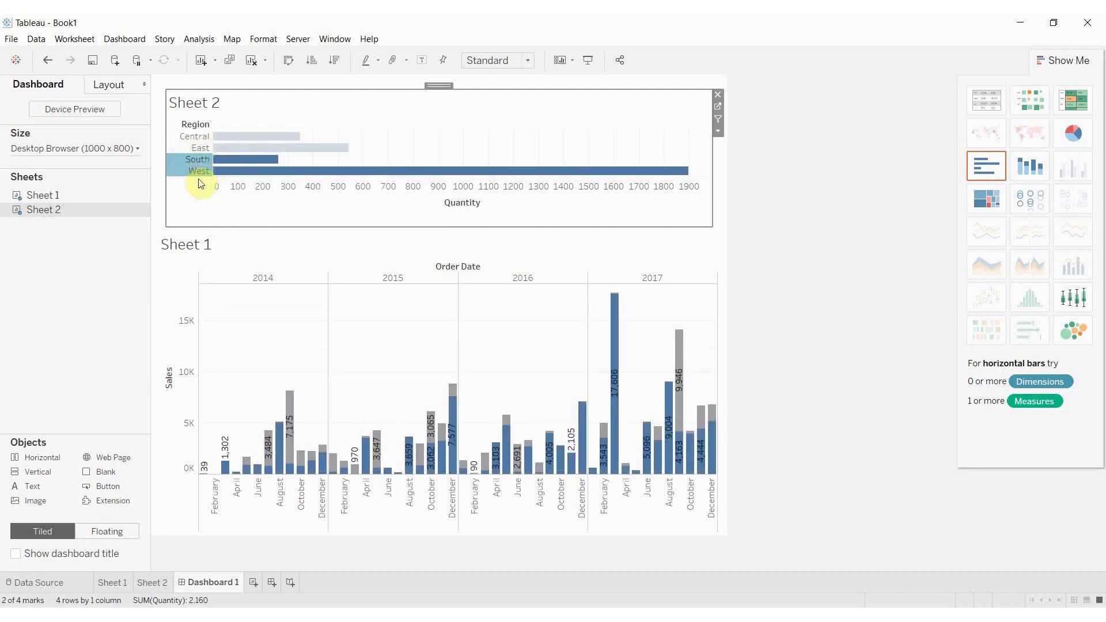
pyautogui.click(196, 161)
pyautogui.keyDown('ctrl'); pyautogui.click(201, 150); pyautogui.keyUp('ctrl')
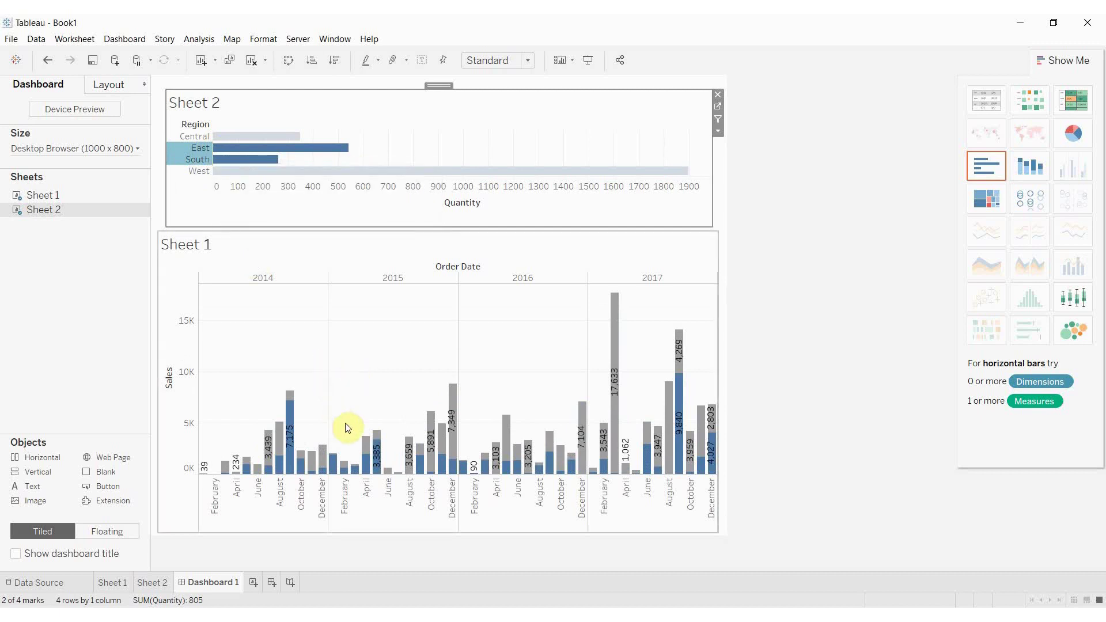
pyautogui.moveTo(441, 448)
pyautogui.click(202, 134)
pyautogui.click(202, 169)
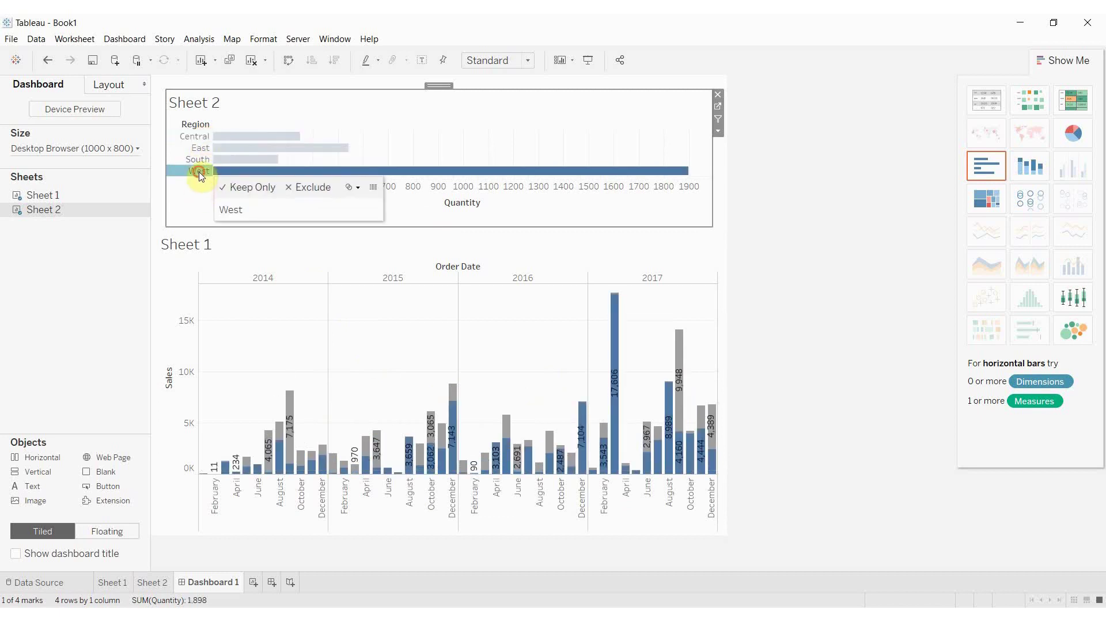
pyautogui.click(199, 172)
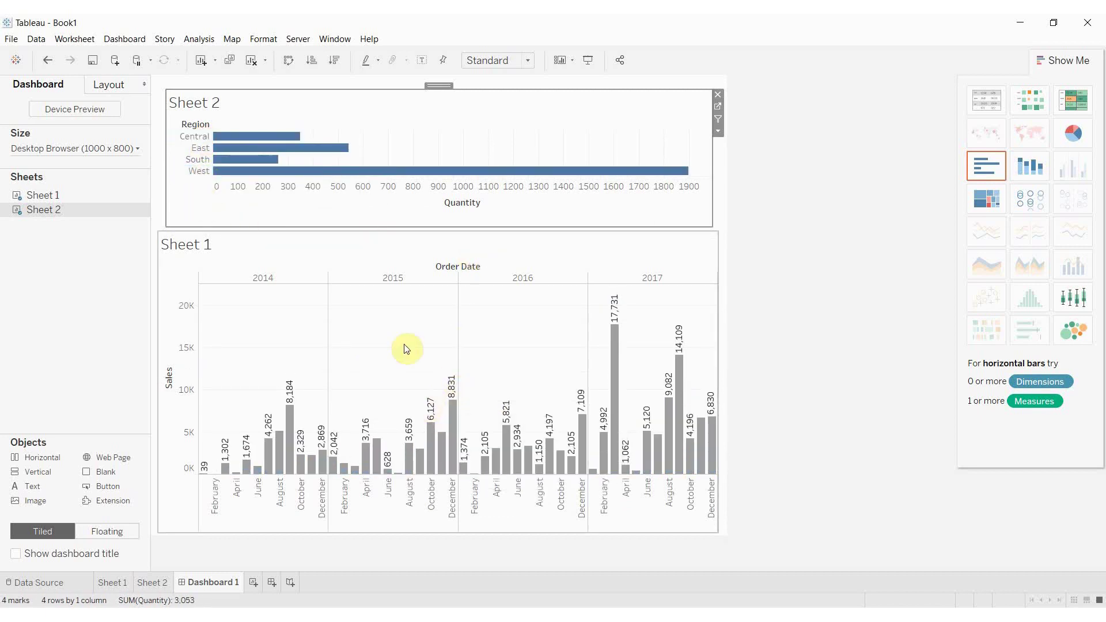